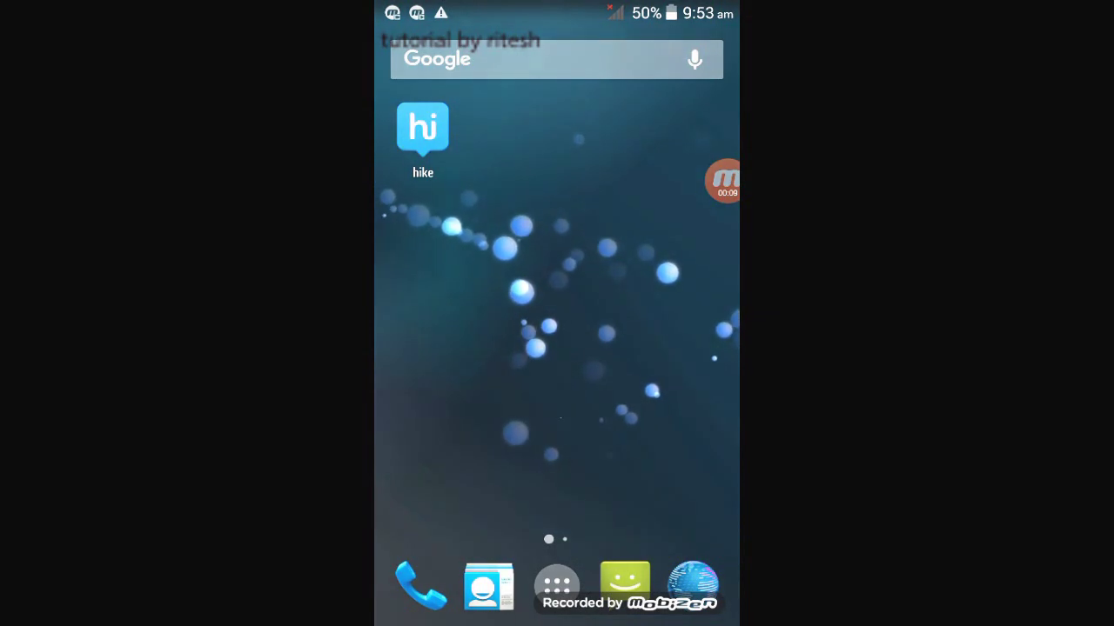
Try launching Facebook Lite from page two of the app drawer and hit the AppLock pattern screen
click(557, 583)
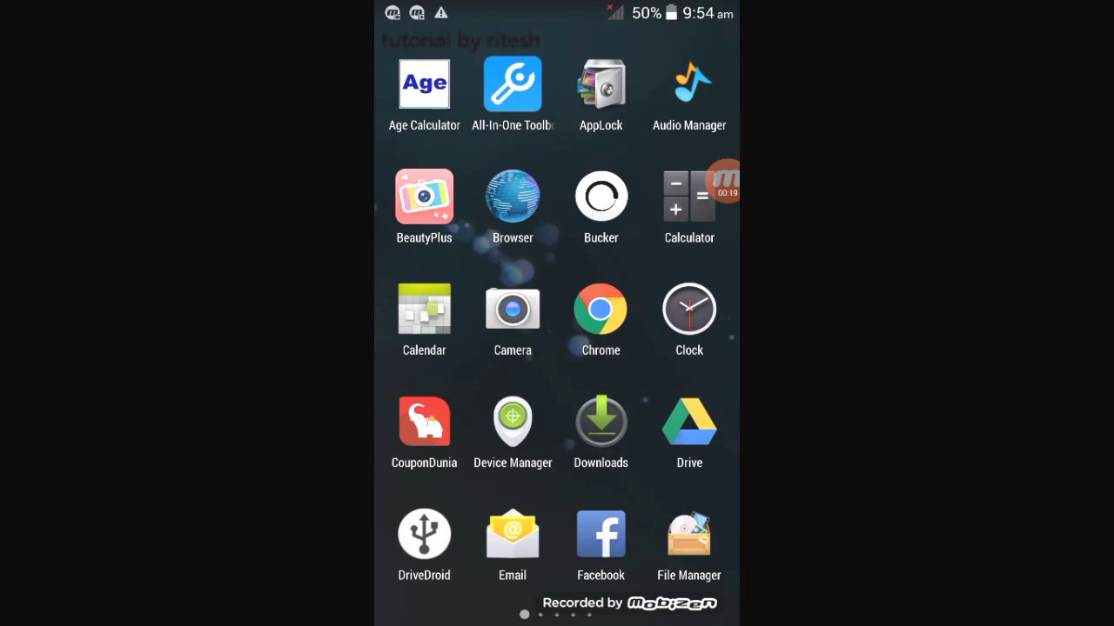
drag(679, 348, 418, 348)
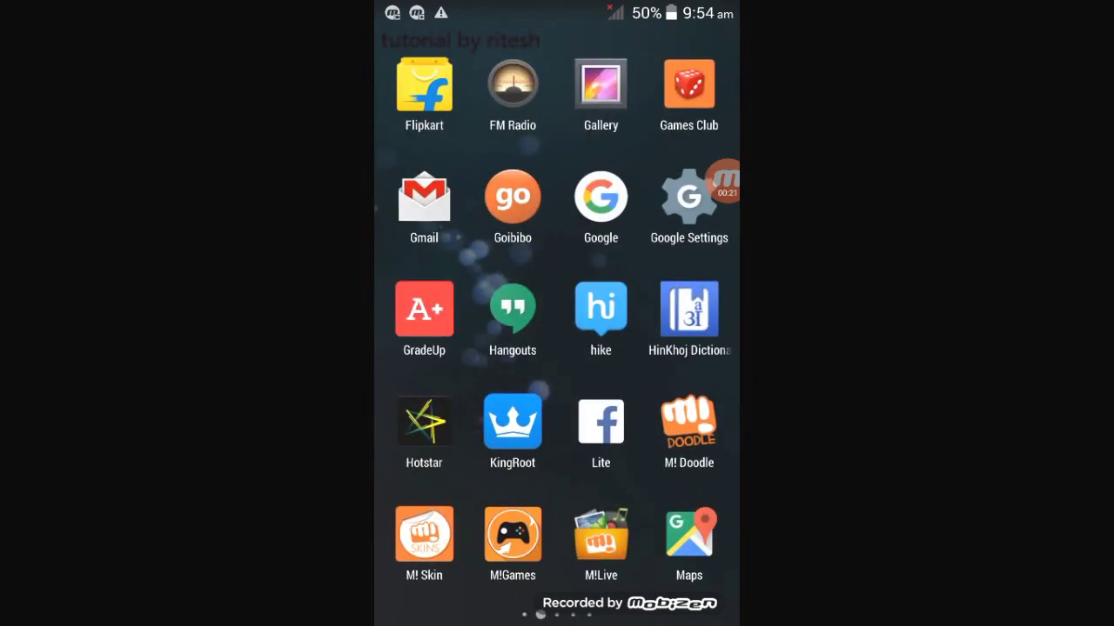
click(599, 82)
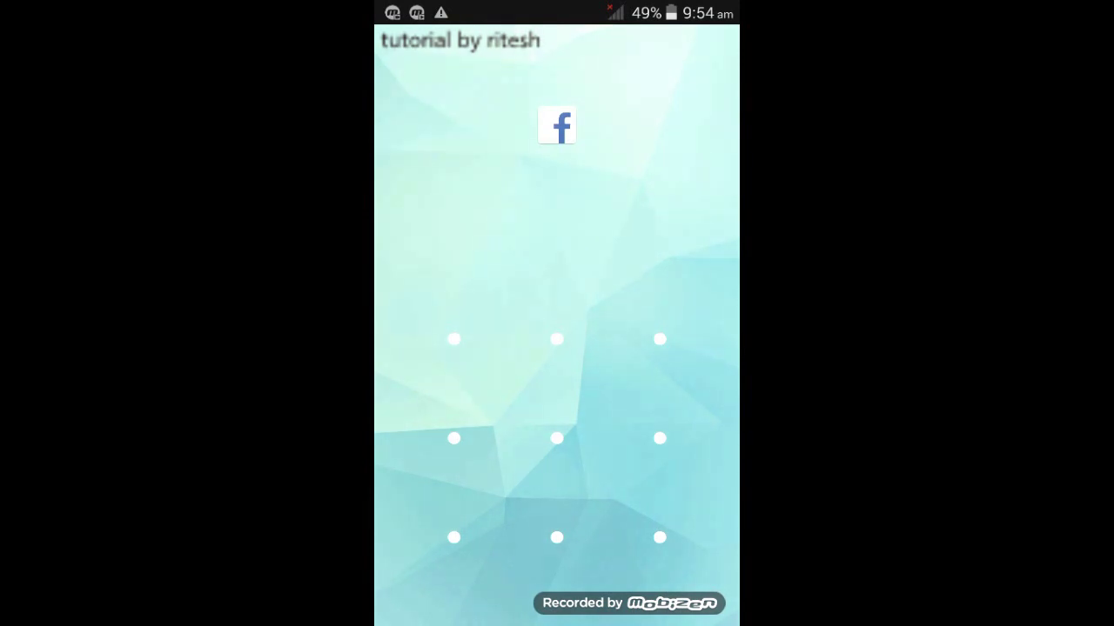
Leave the lock screen and open the installed apps list in Settings
key(Escape)
key(Home)
drag(557, 4, 556, 391)
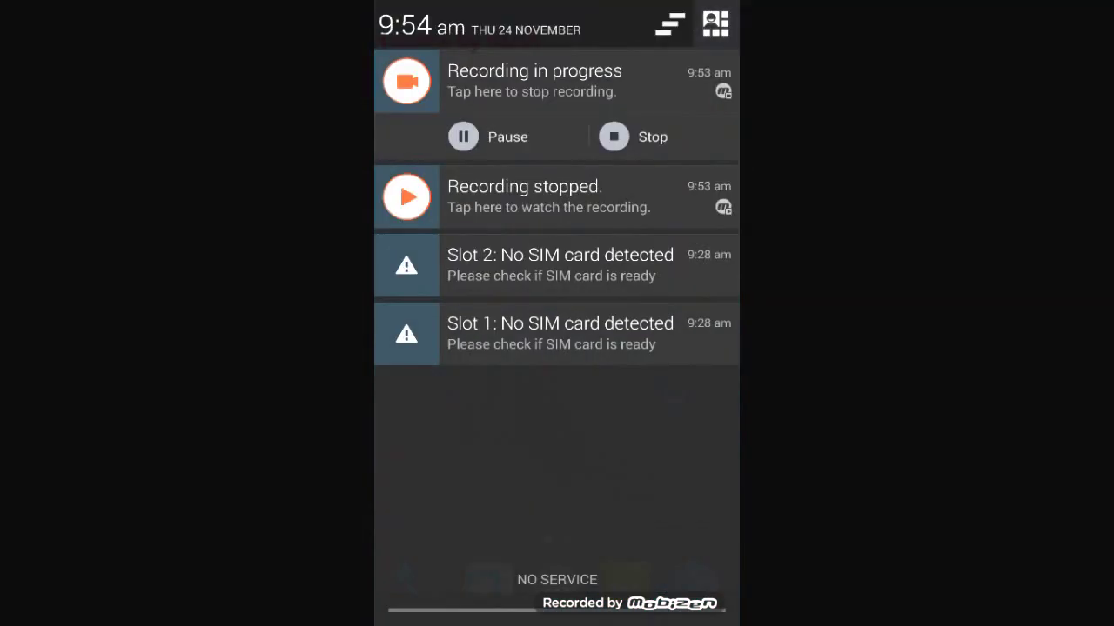
click(715, 24)
click(673, 99)
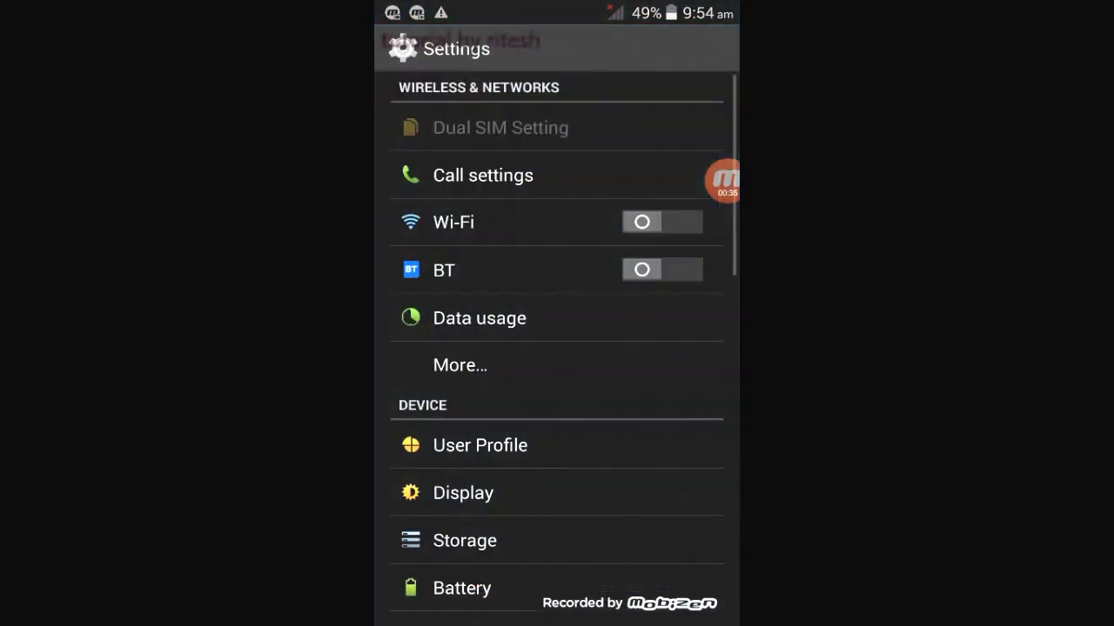
scroll(557, 348, down, 5)
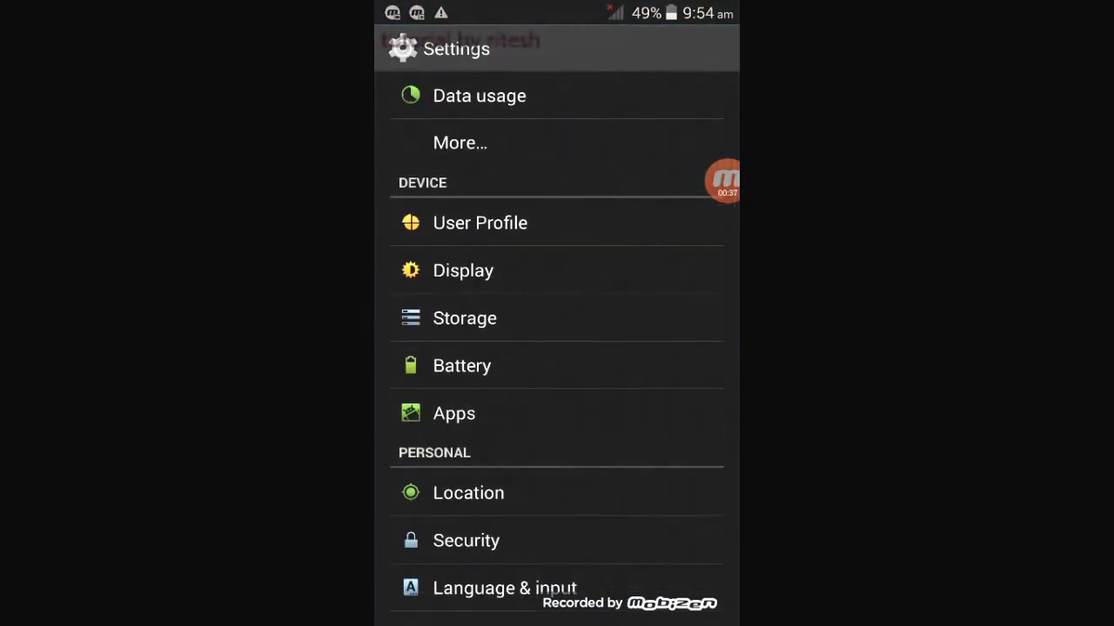
click(454, 413)
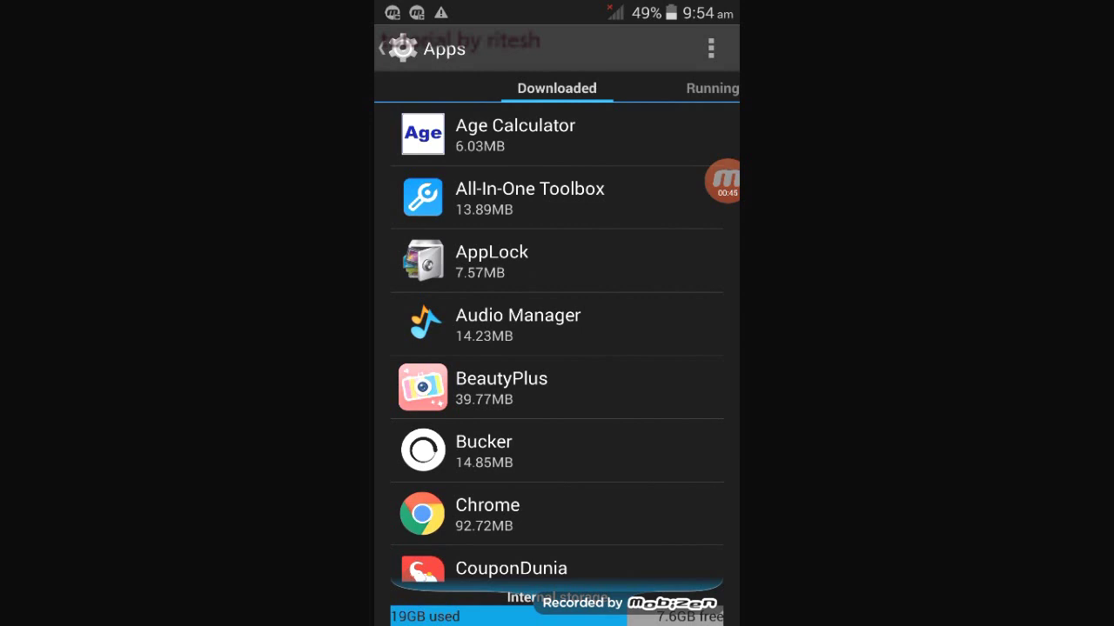
Force stop AppLock from its app info page and return to the home screen
click(492, 261)
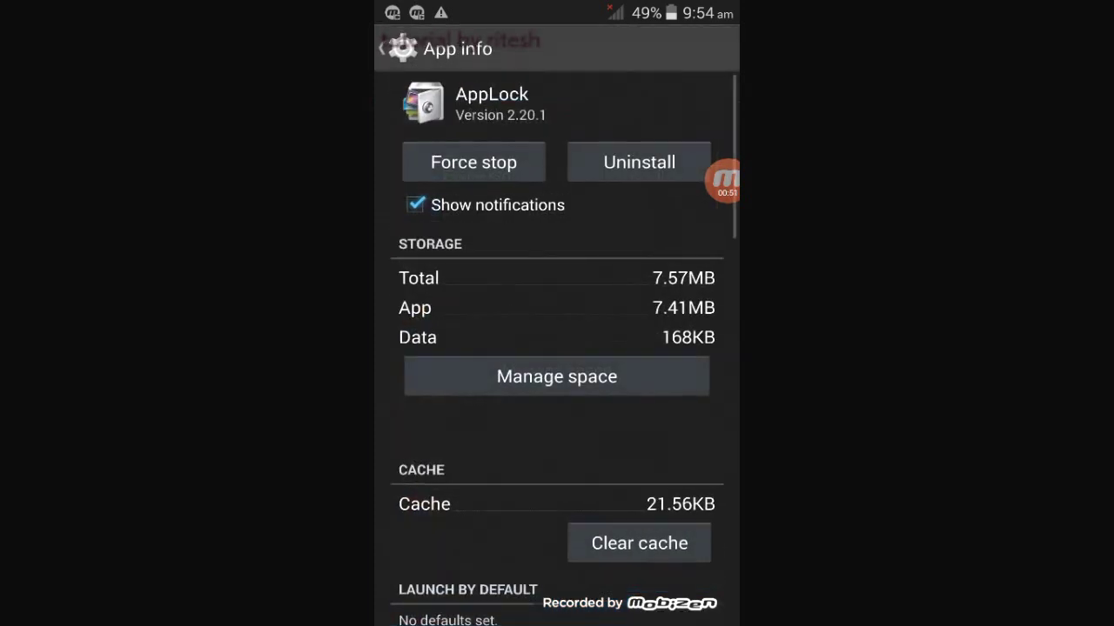
click(473, 162)
click(635, 388)
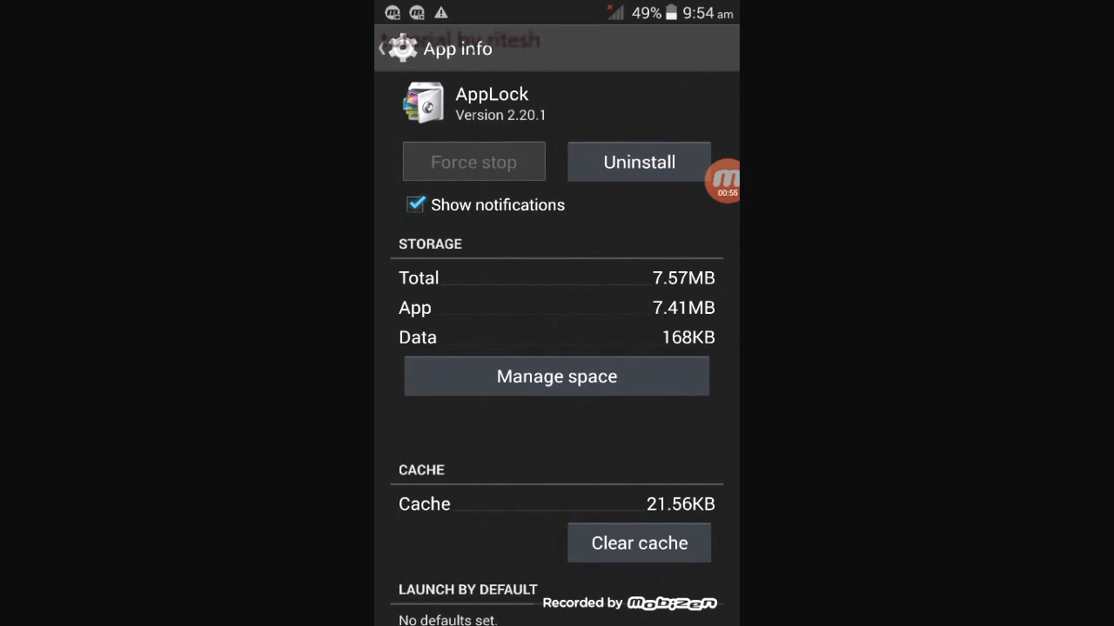
key(Escape)
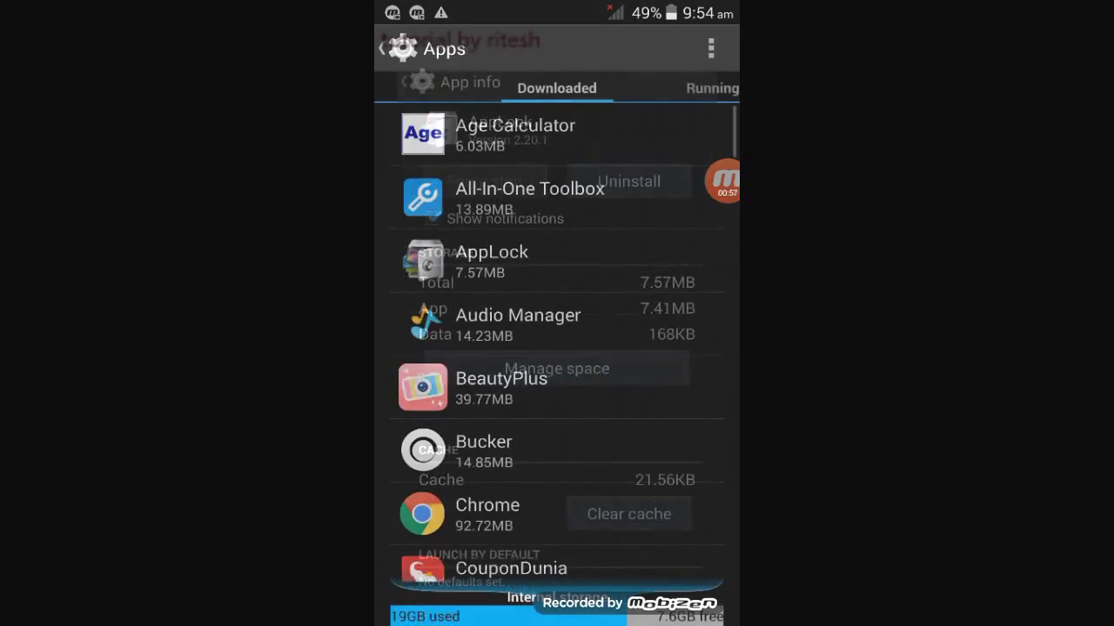
key(Home)
Launch Facebook Lite with no lock screen and dismiss the Your Data is Off notice
click(557, 585)
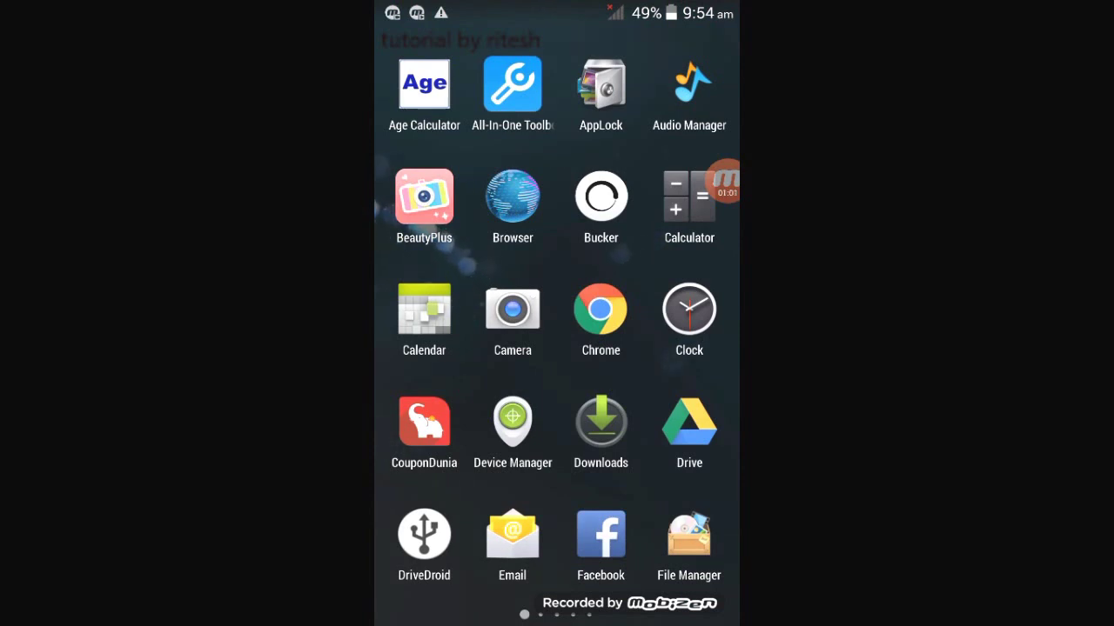
drag(678, 348, 418, 348)
click(596, 461)
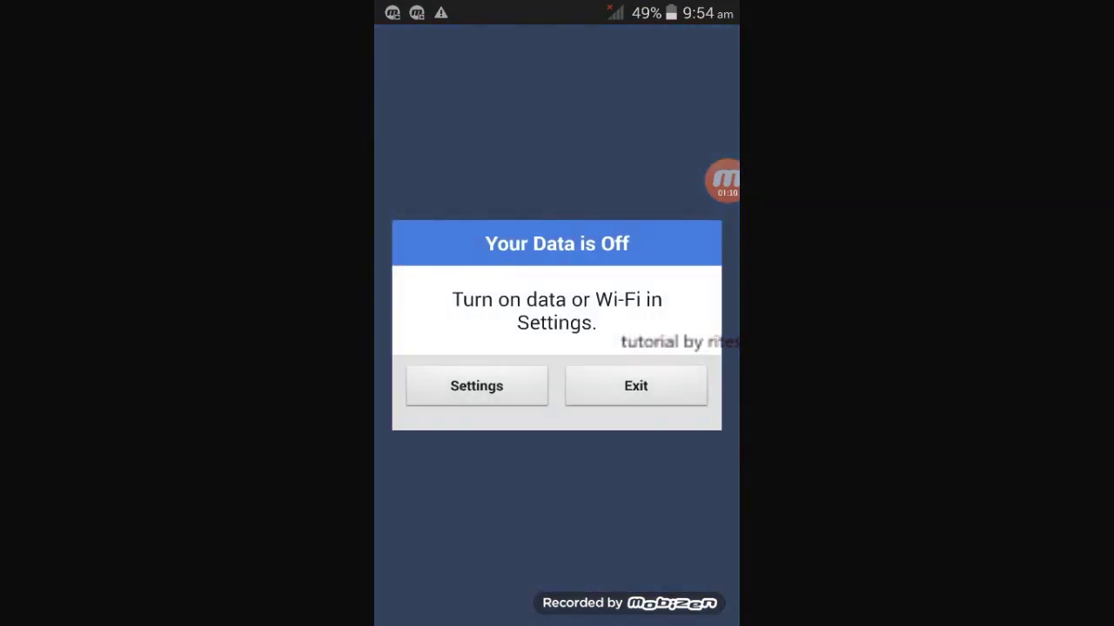
click(635, 386)
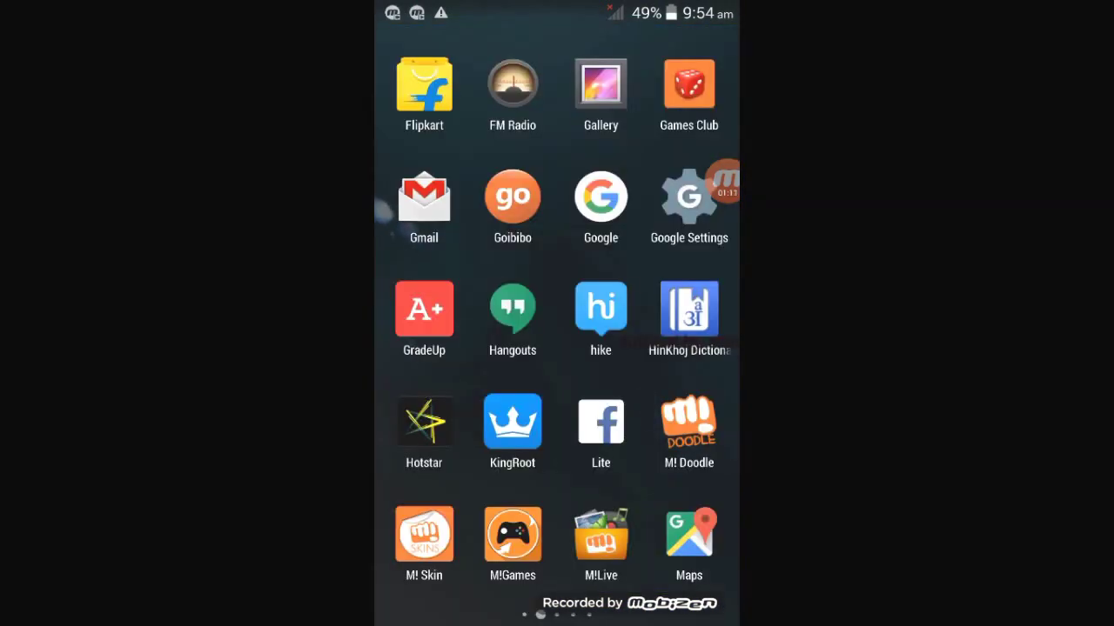
Open File Manager unlocked from the first app page, then back out to the home screen
drag(661, 348, 557, 348)
mouse_move(661, 348)
mouse_down()
mouse_move(452, 348)
mouse_move(662, 348)
mouse_up()
drag(453, 348, 661, 348)
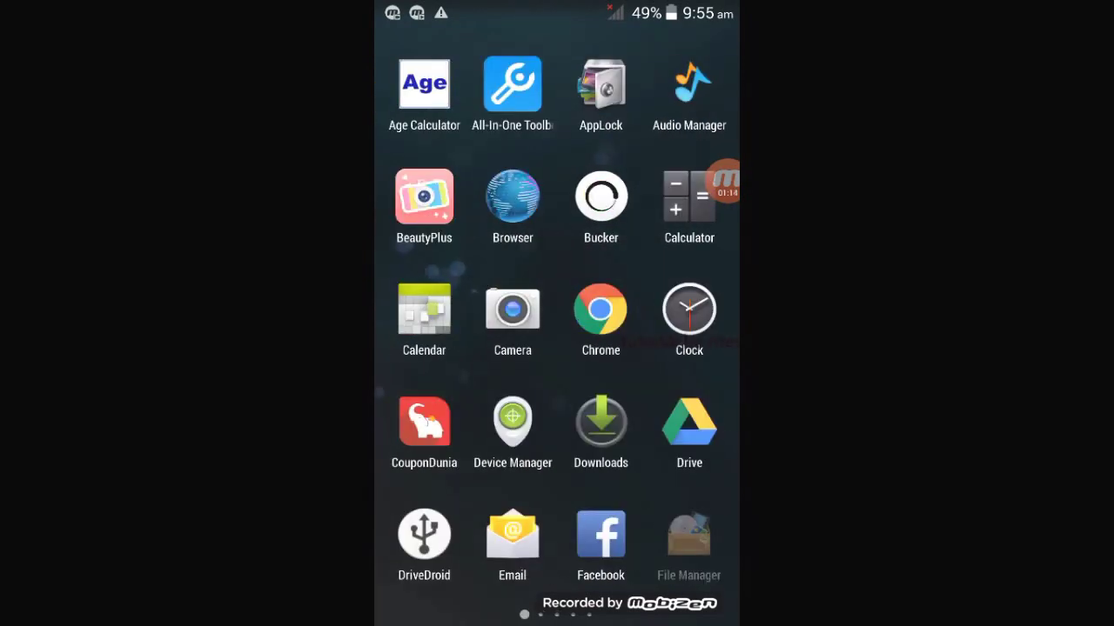
click(689, 539)
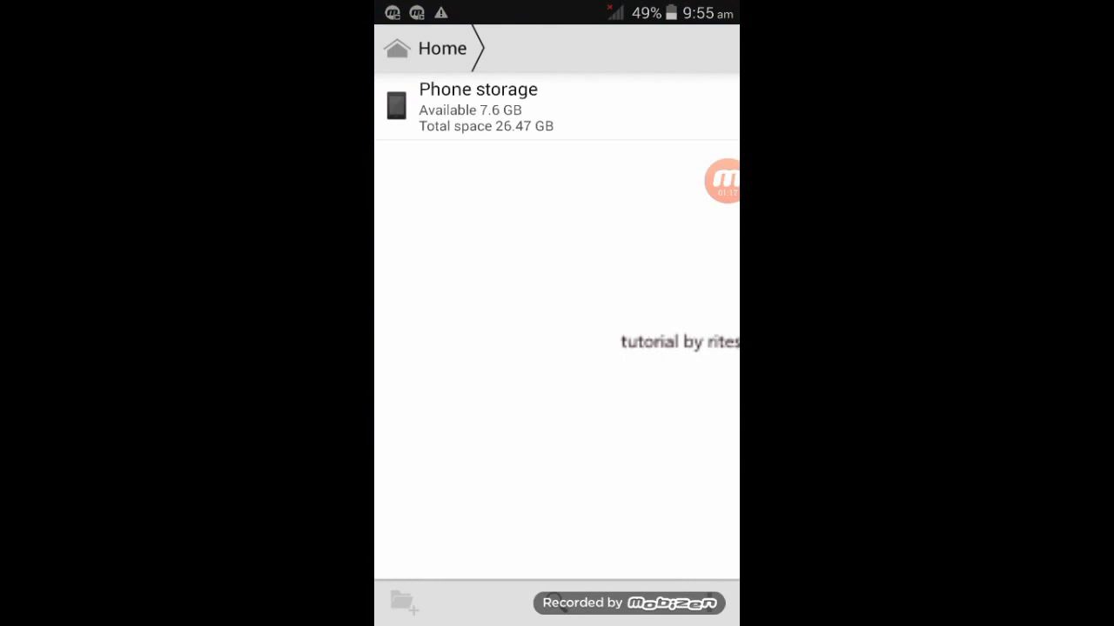
key(Escape)
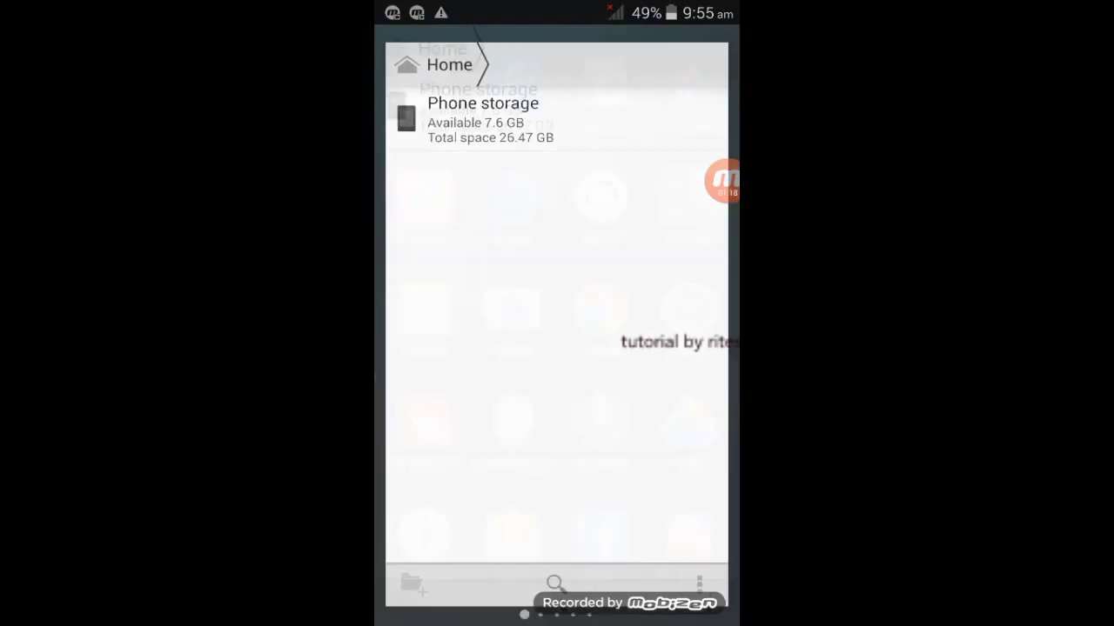
key(Escape)
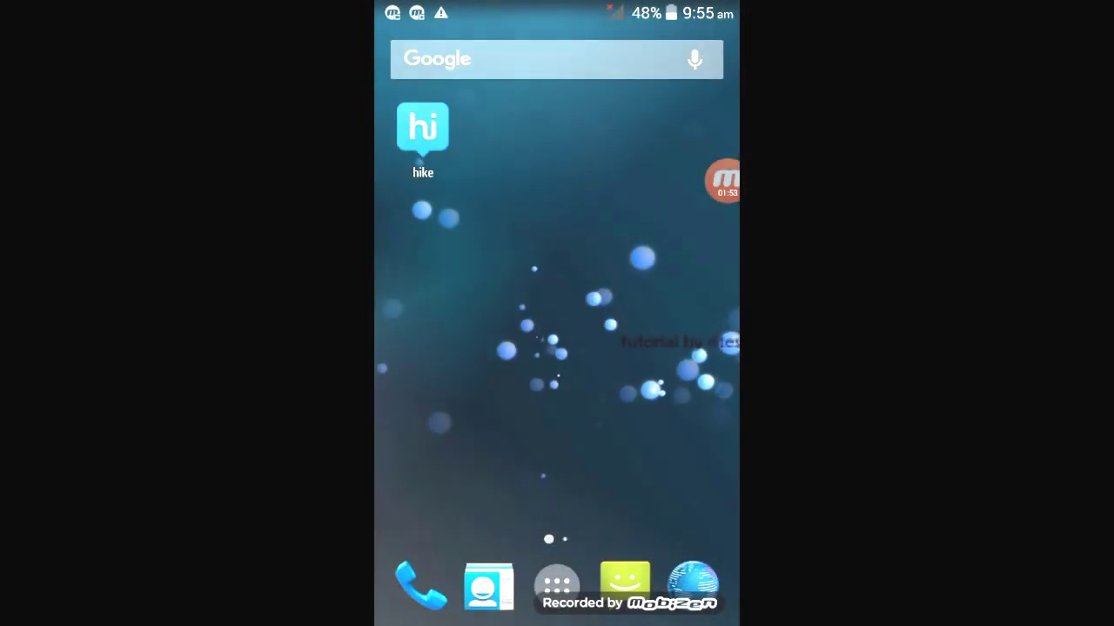
Confirm Gallery and File Manager each open only to the pattern lock screen again
click(556, 584)
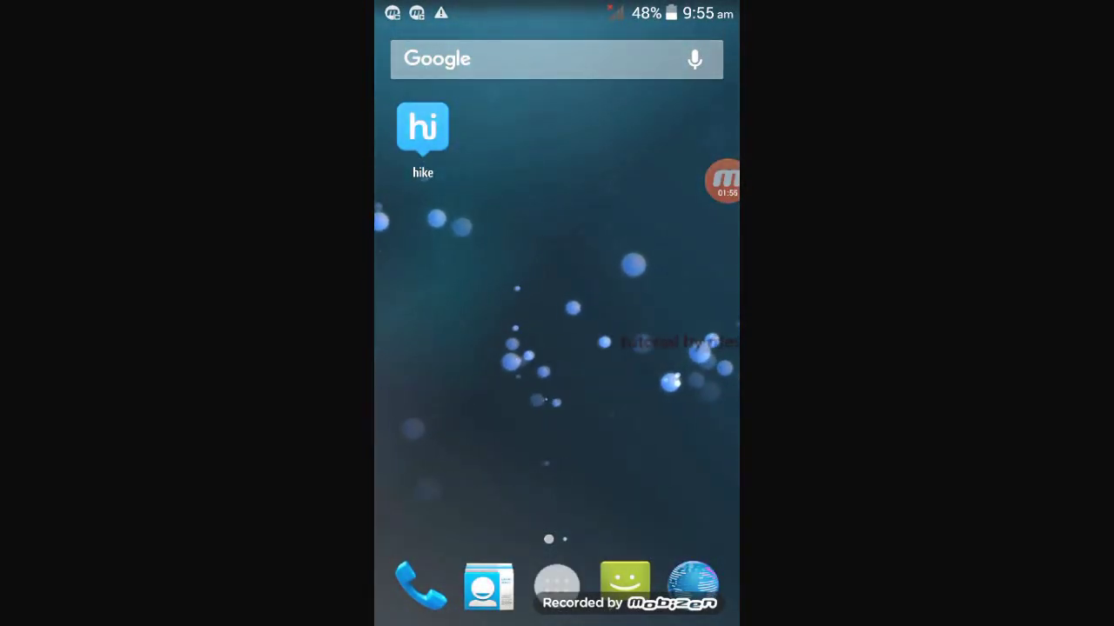
drag(661, 348, 435, 348)
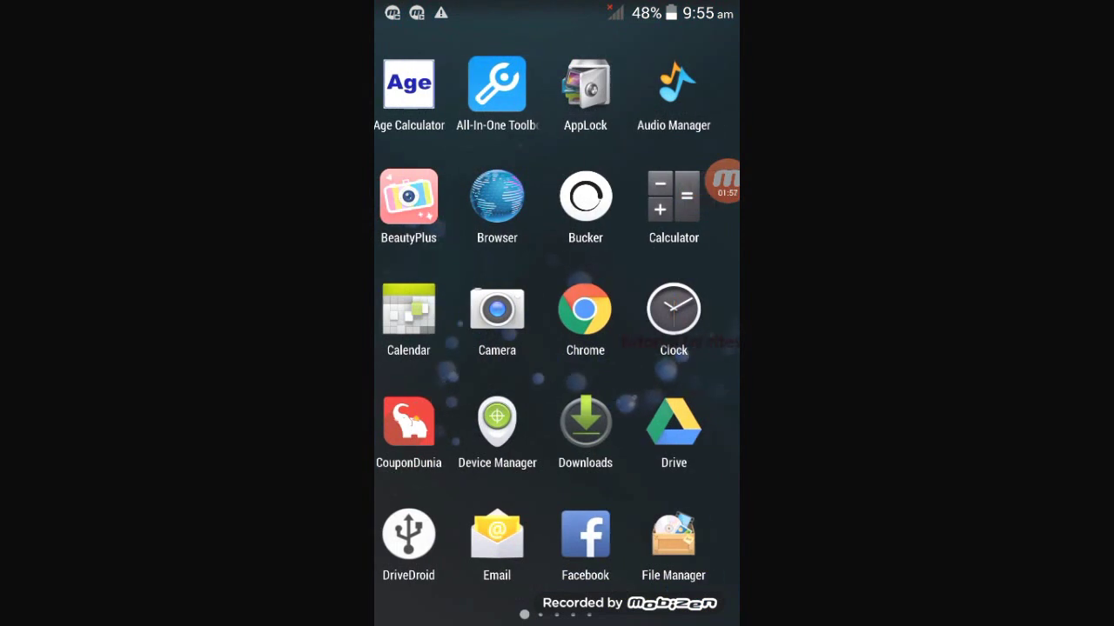
click(601, 87)
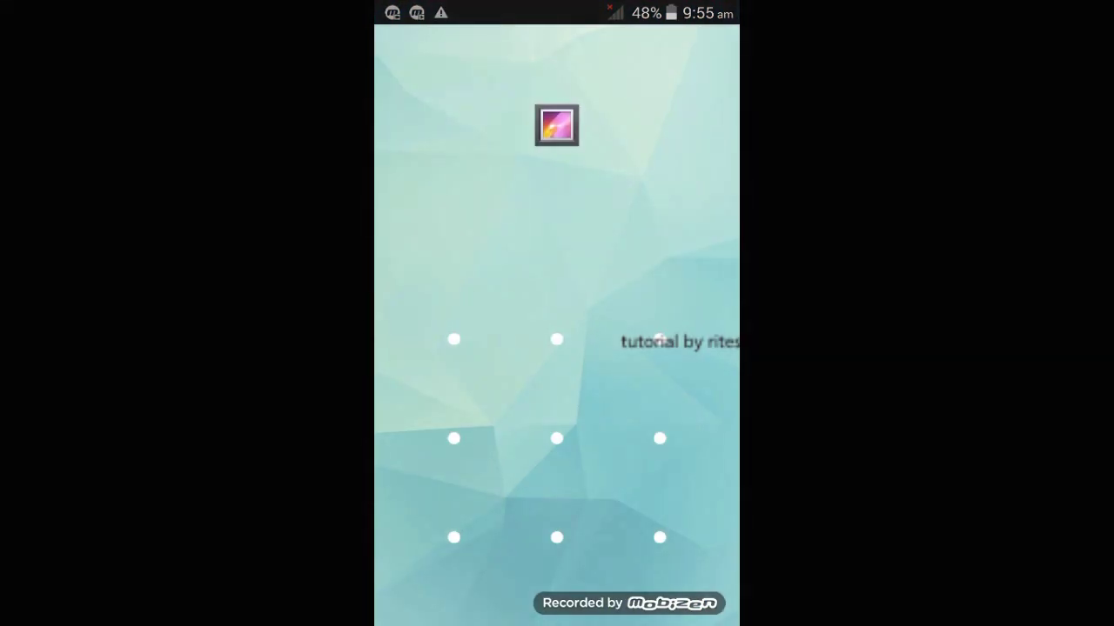
key(Escape)
drag(435, 348, 661, 348)
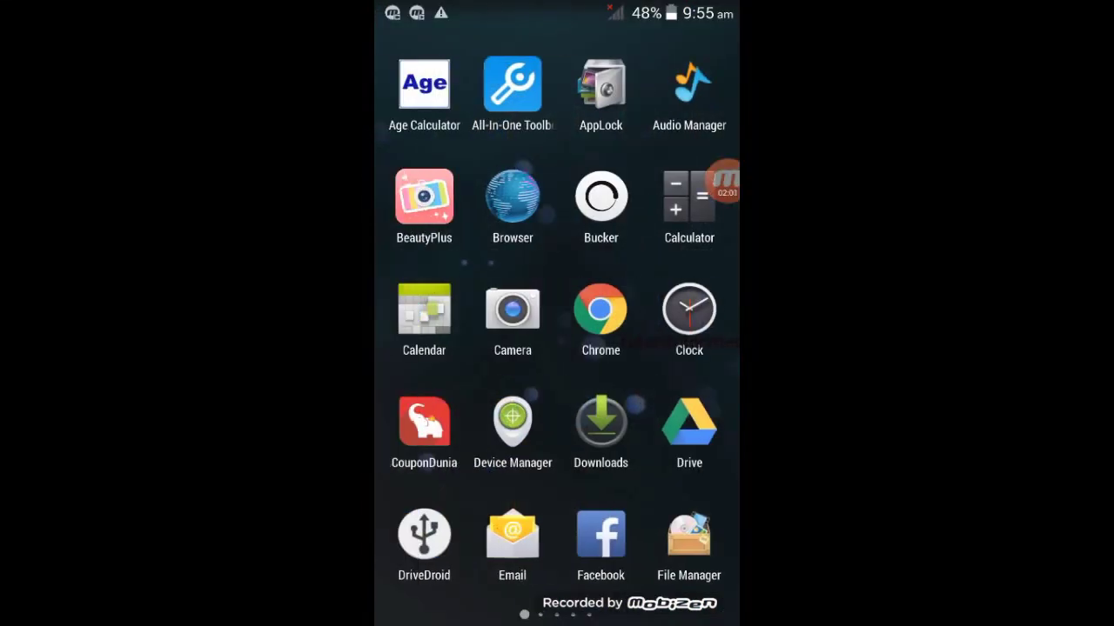
click(688, 540)
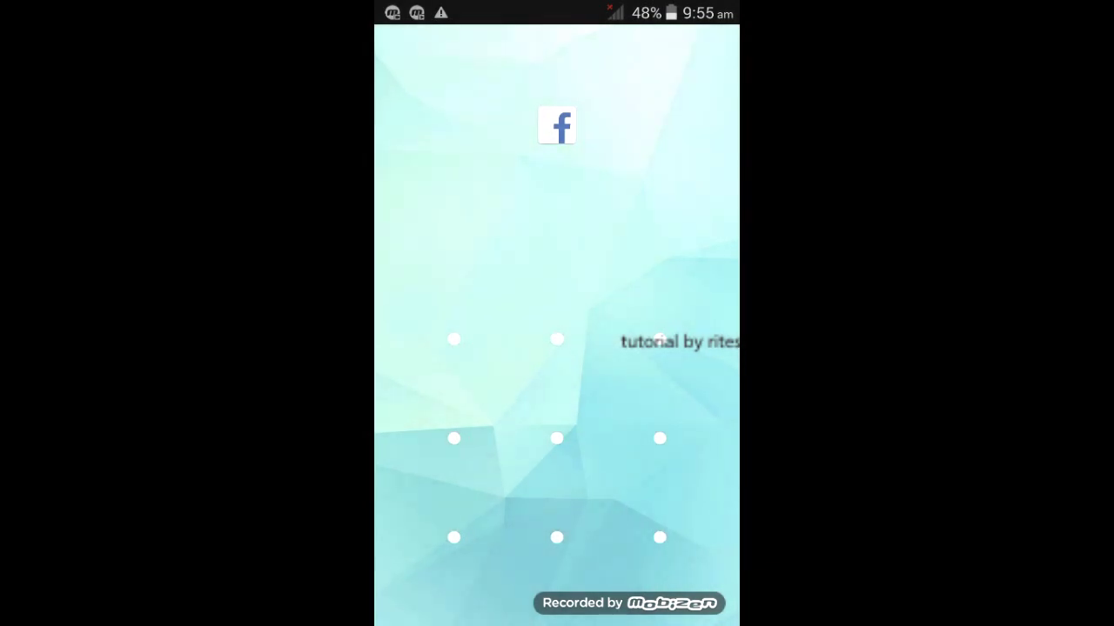
key(Escape)
Confirm Settings is also pattern-locked, then dismiss the lock screen
click(557, 586)
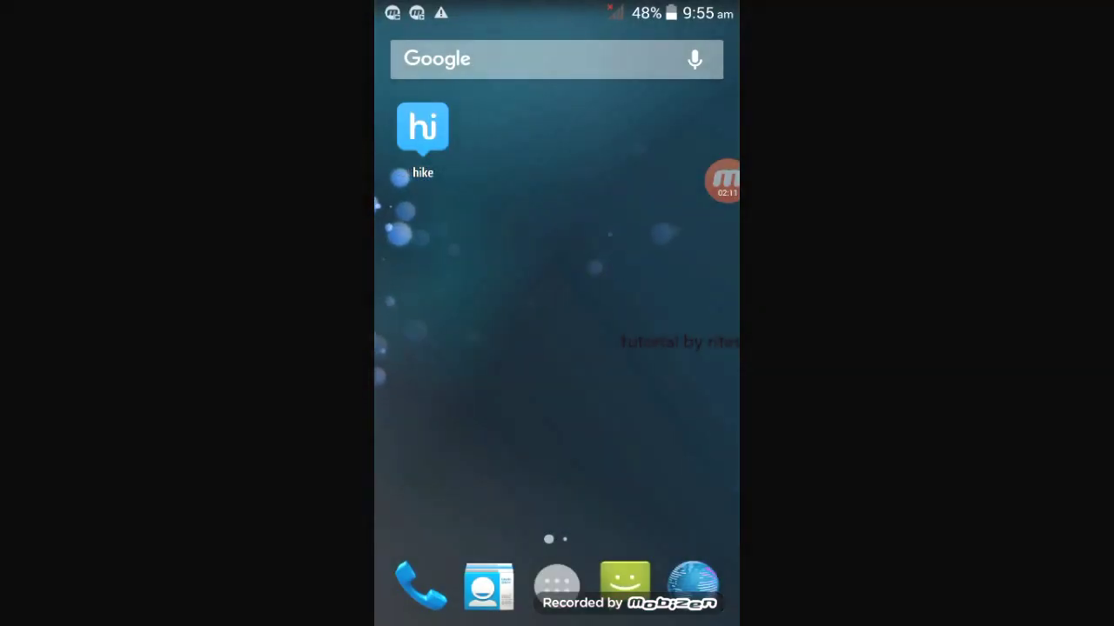
drag(678, 348, 435, 348)
drag(679, 348, 435, 348)
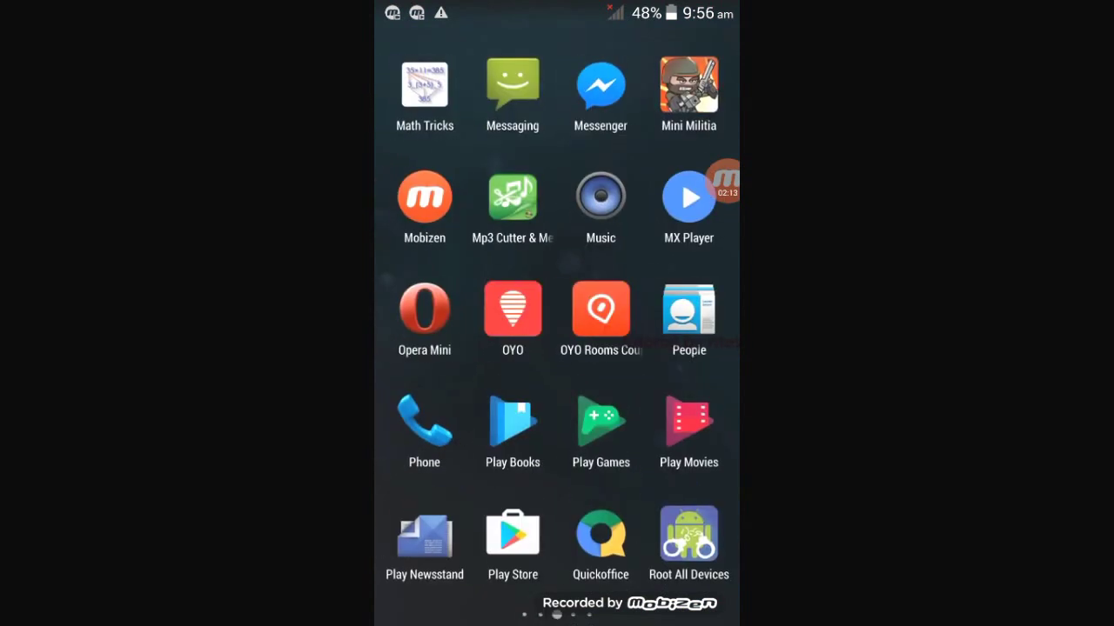
drag(679, 348, 435, 348)
click(423, 198)
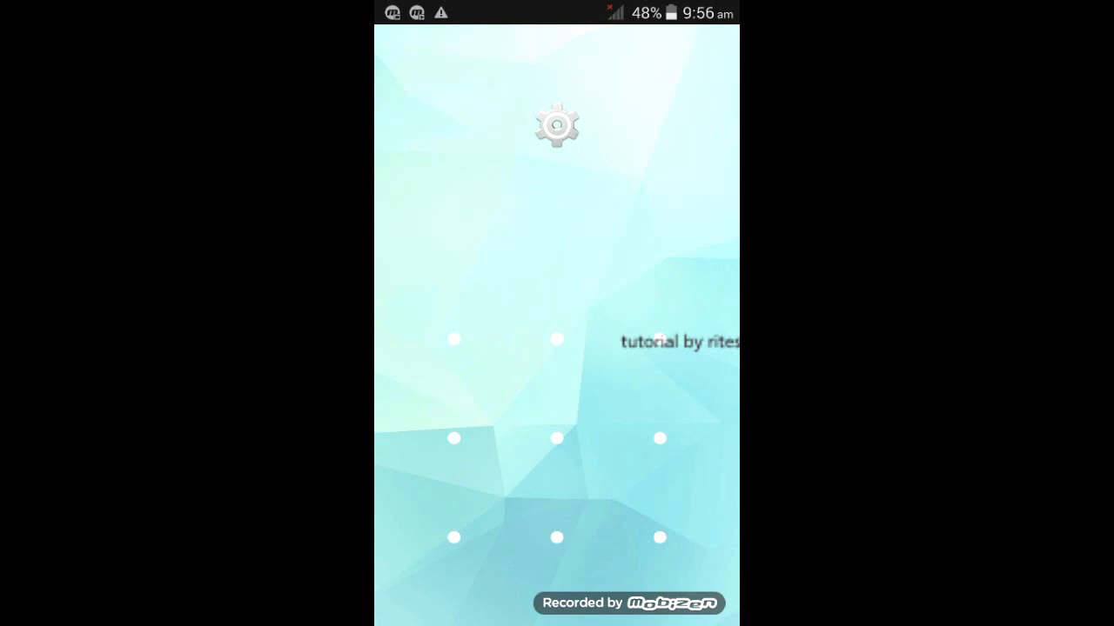
drag(454, 339, 660, 538)
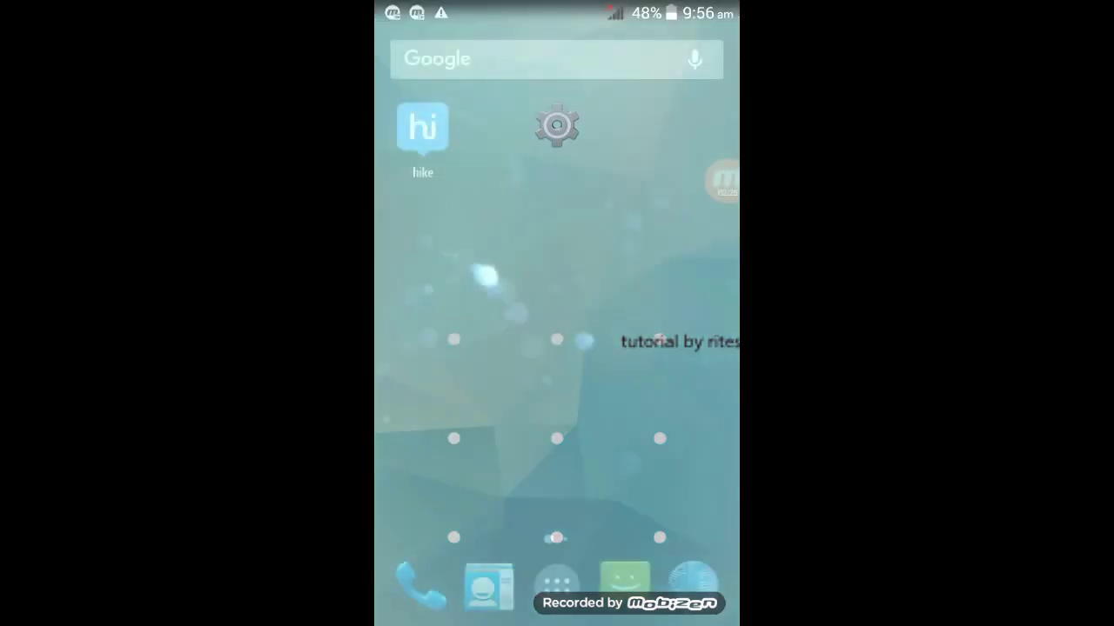
Open Google Play Store and search 'all in one toolbox' from the recent-search suggestion
click(557, 581)
drag(556, 4, 556, 365)
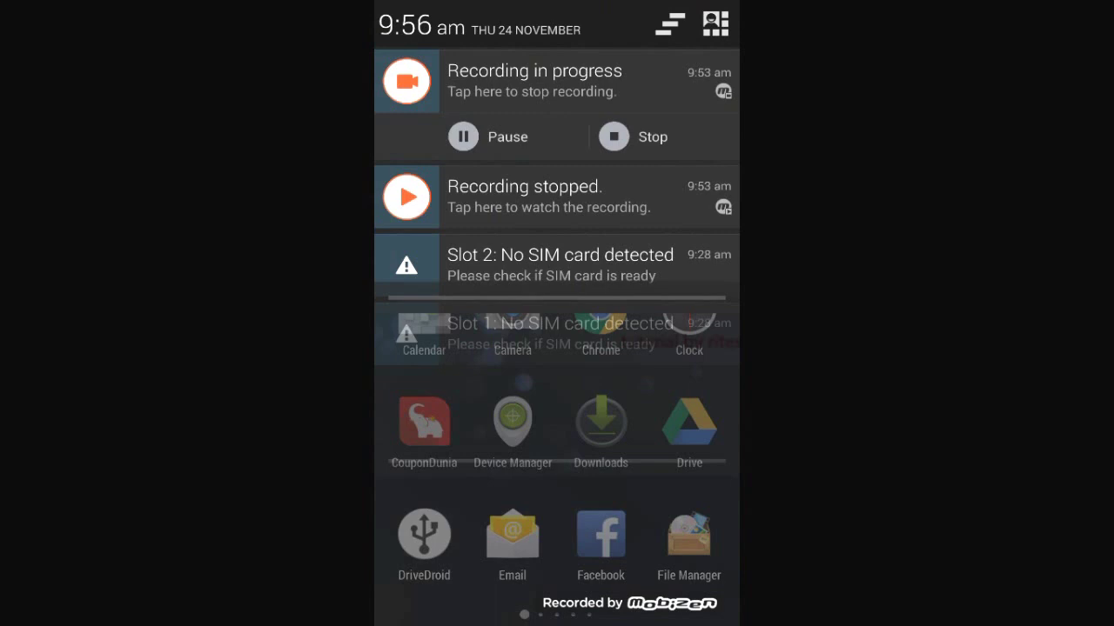
click(716, 24)
drag(557, 522, 557, 130)
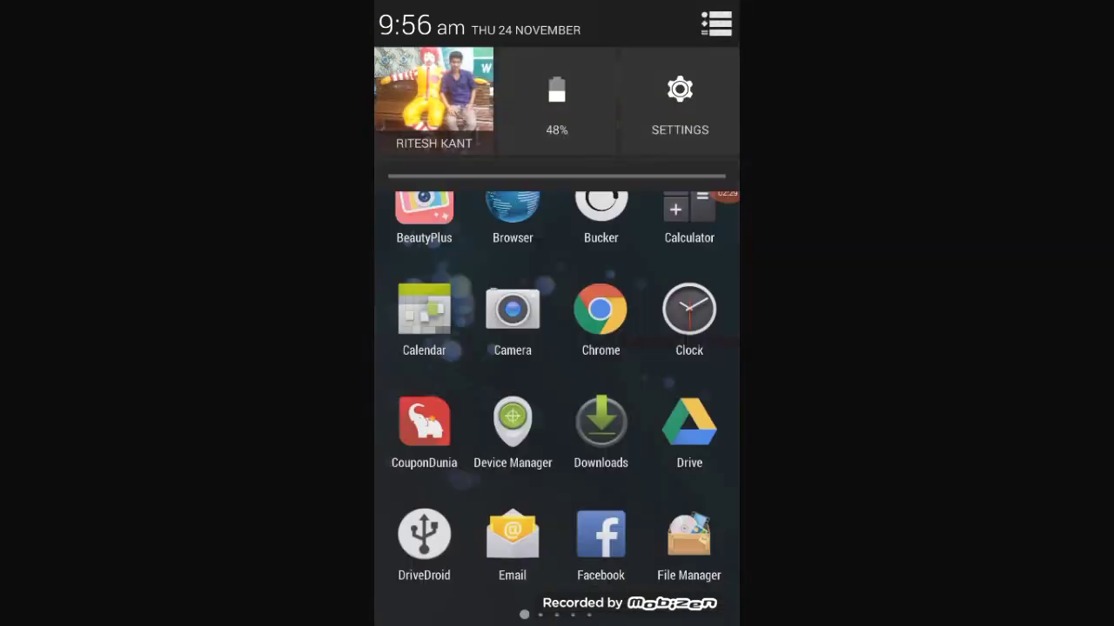
drag(679, 348, 417, 348)
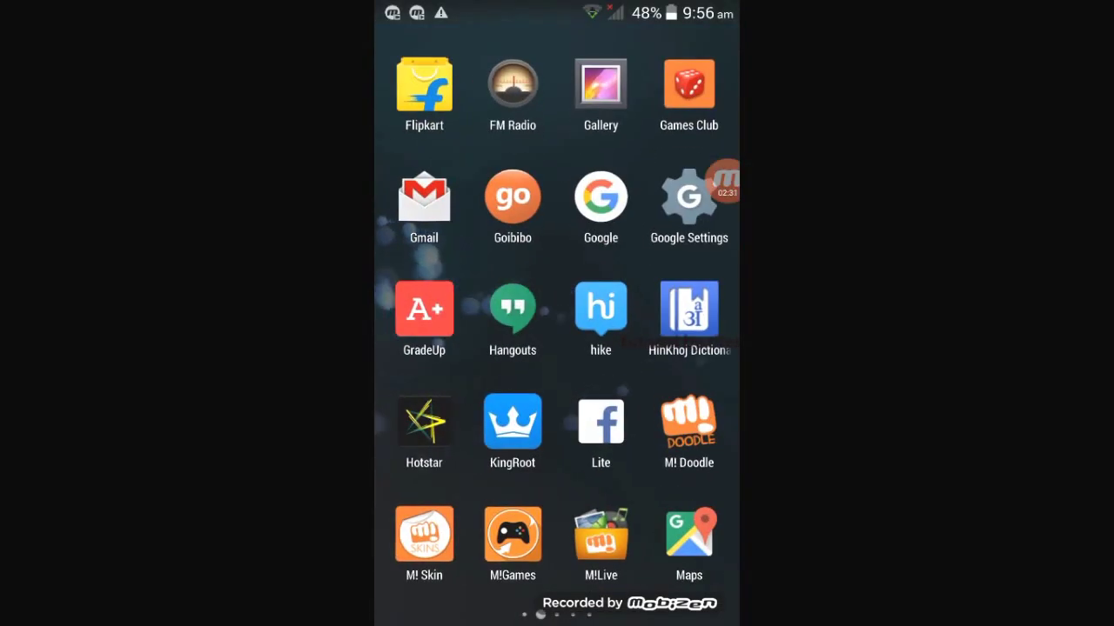
drag(679, 348, 417, 348)
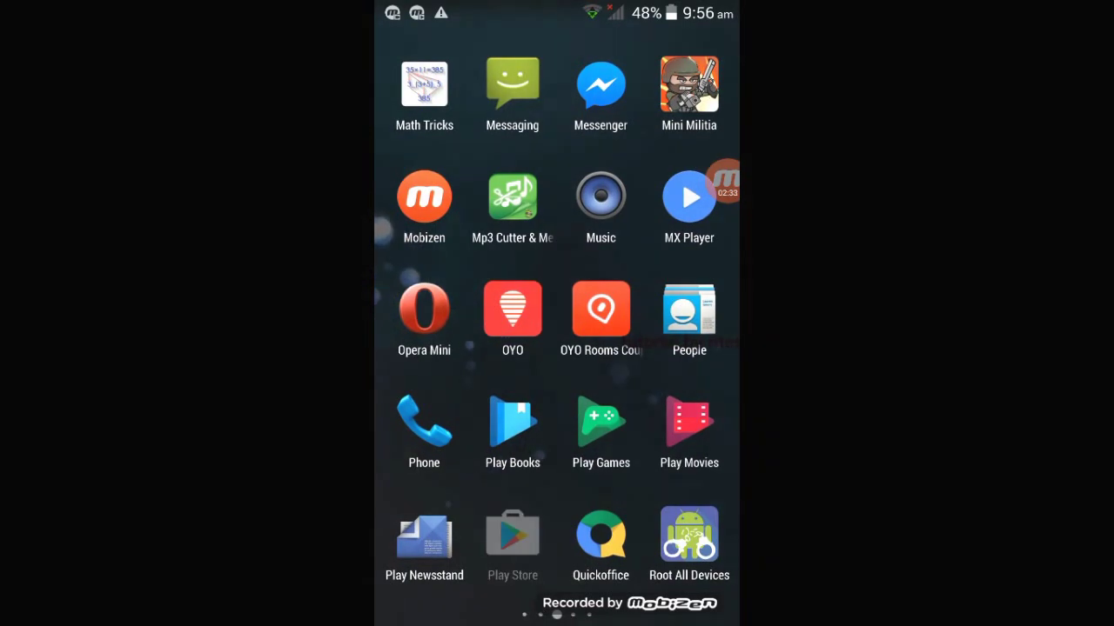
click(513, 539)
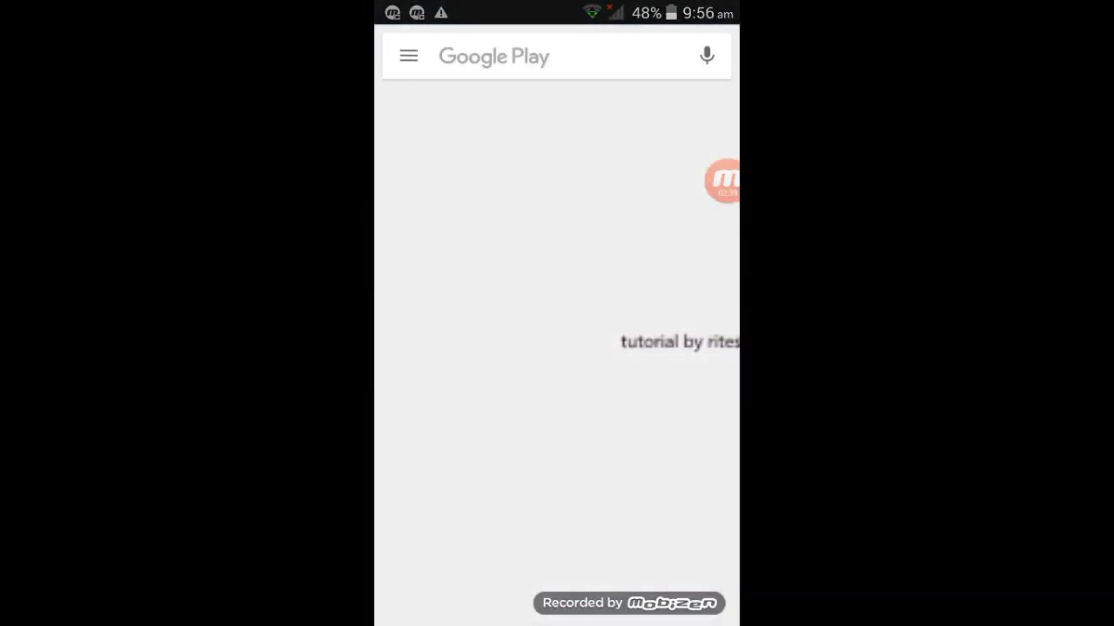
click(522, 56)
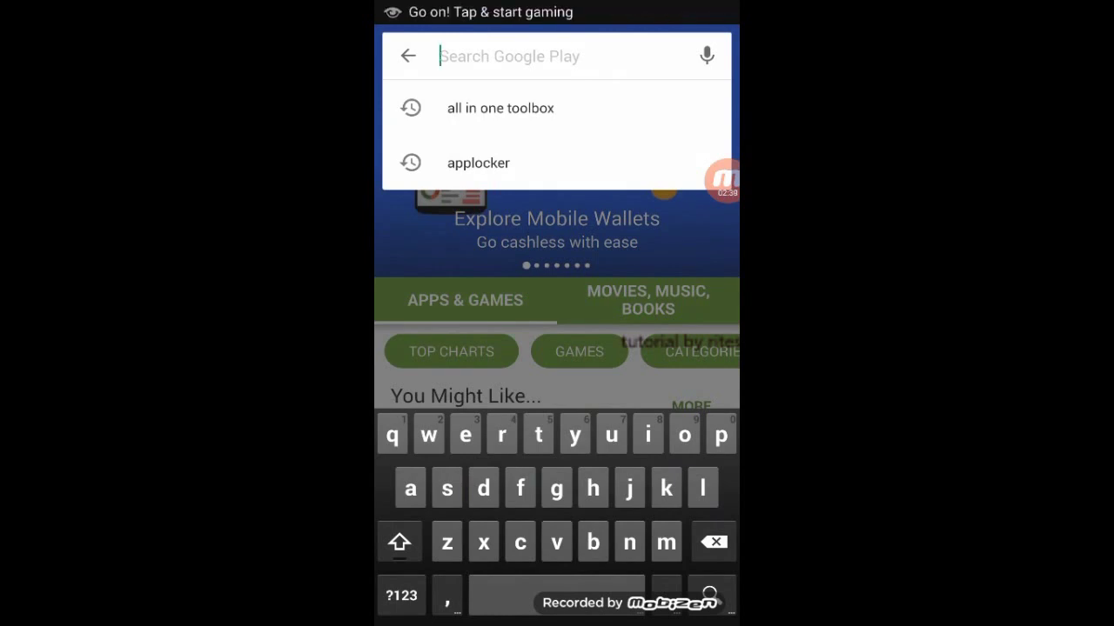
click(500, 107)
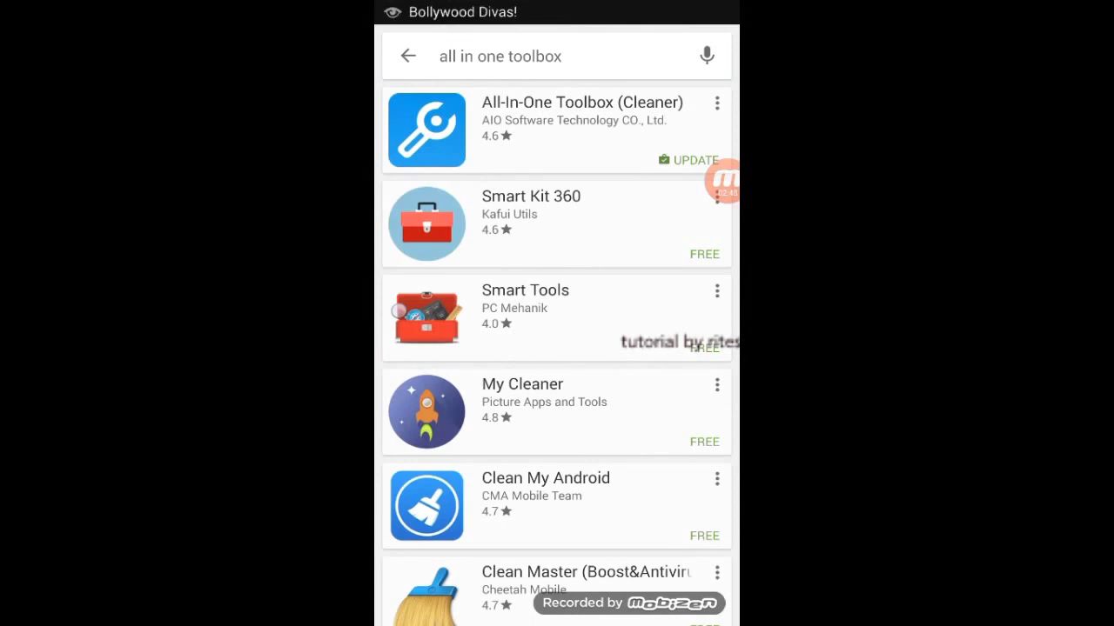
key(Home)
click(557, 579)
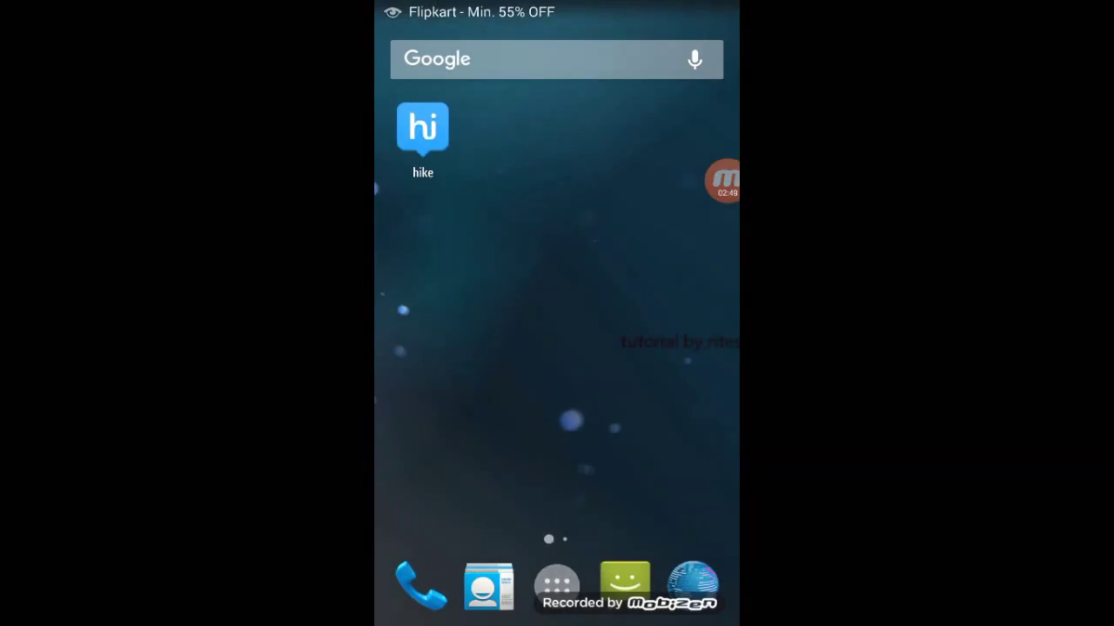
mouse_move(661, 348)
mouse_down()
mouse_move(435, 348)
mouse_move(661, 348)
mouse_up()
click(513, 84)
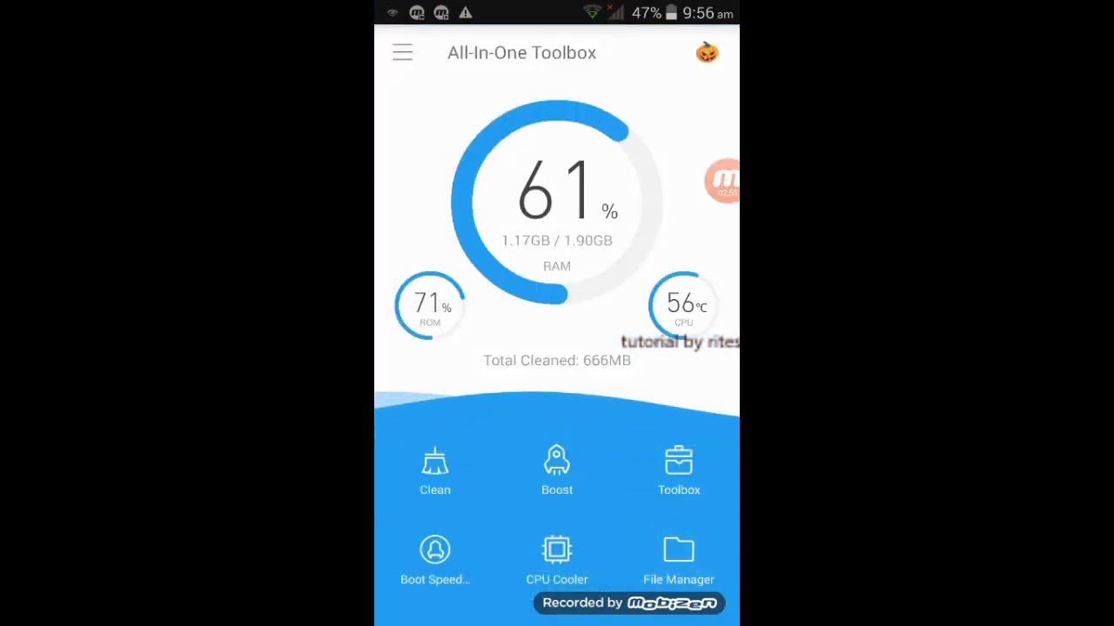
click(679, 557)
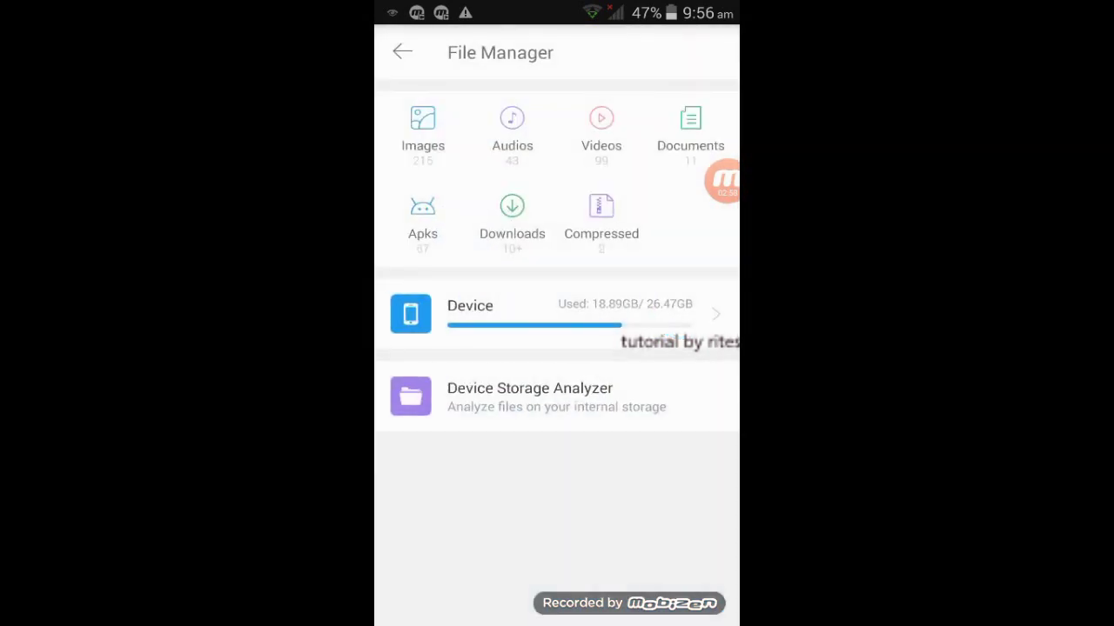
click(601, 218)
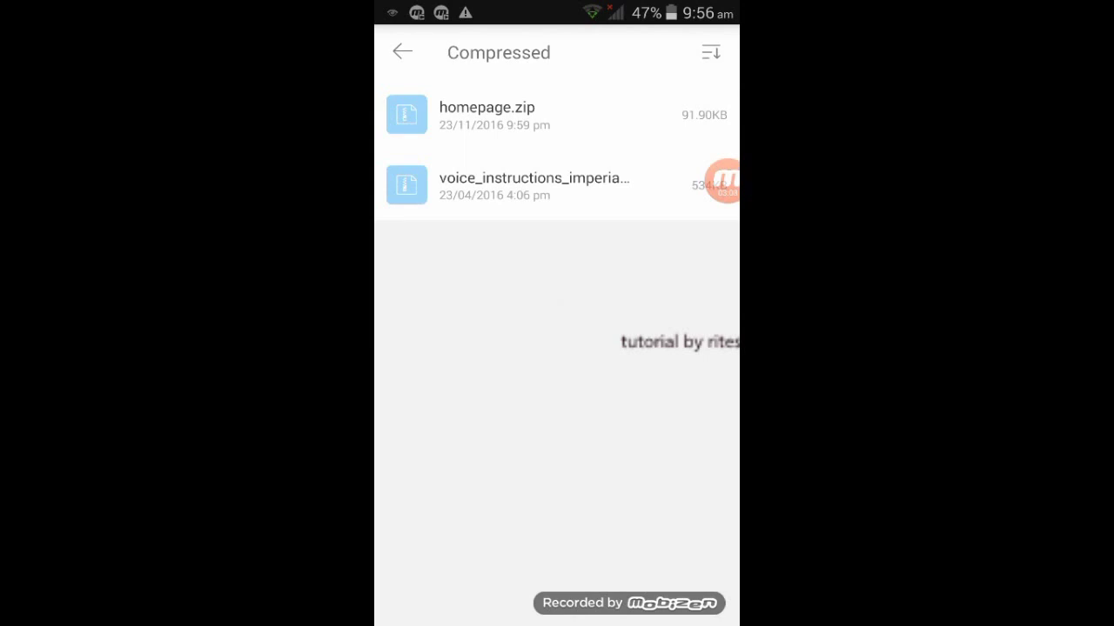
click(402, 53)
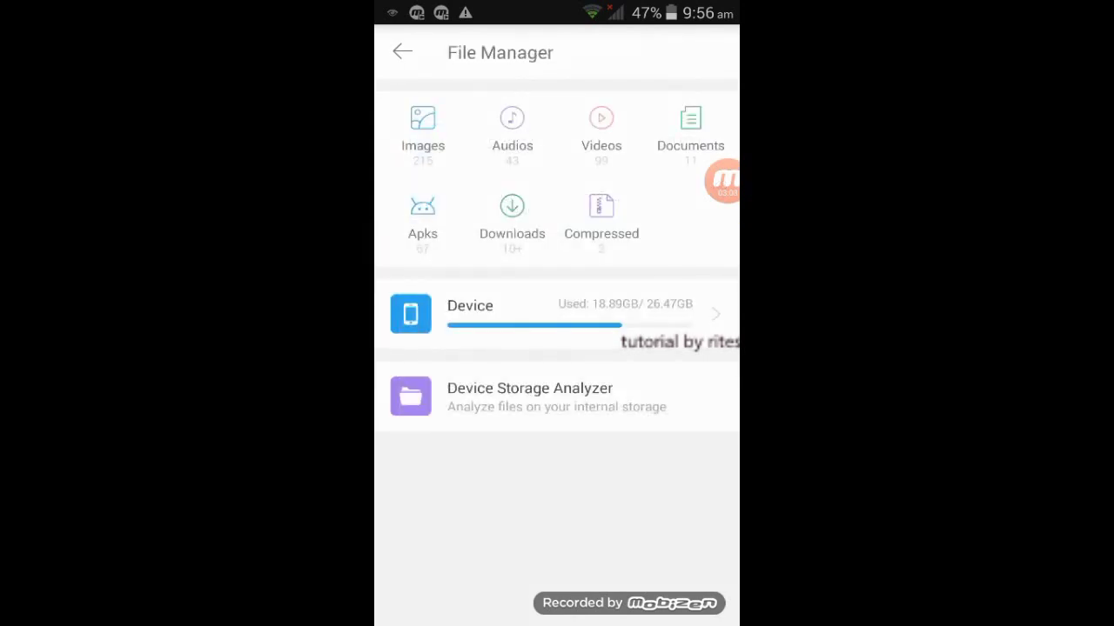
click(522, 313)
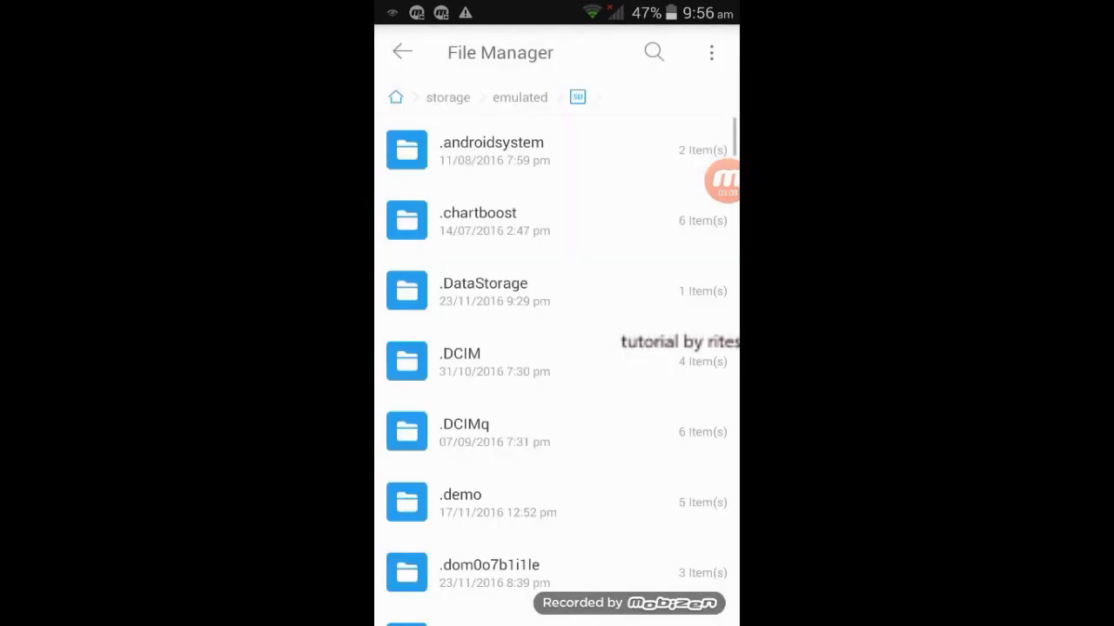
scroll(557, 366, down, 15)
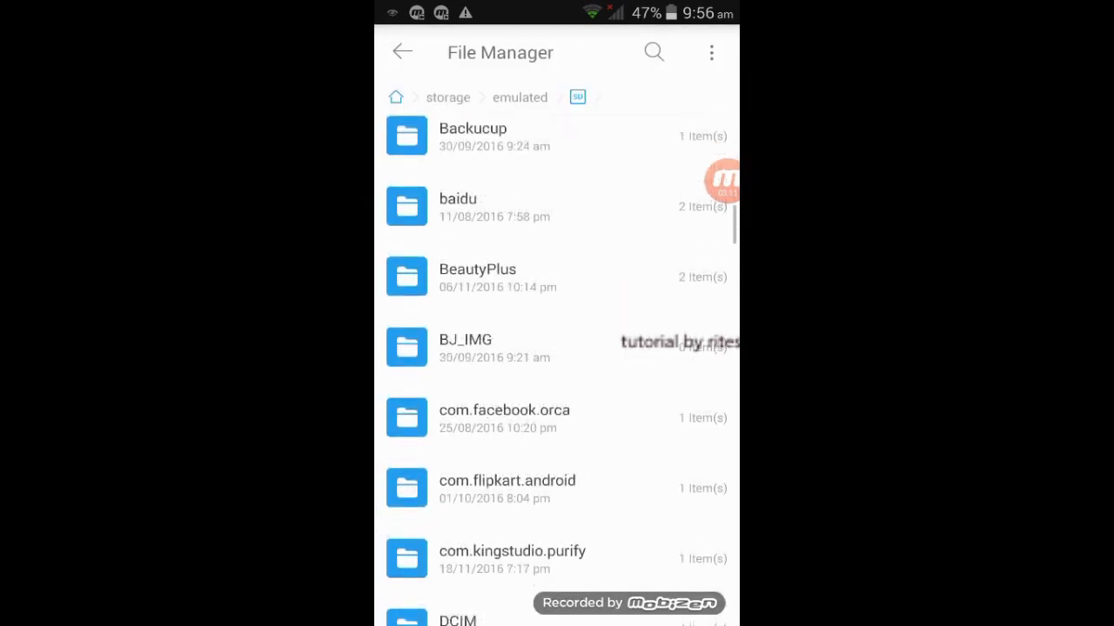
scroll(557, 365, up, 20)
click(402, 52)
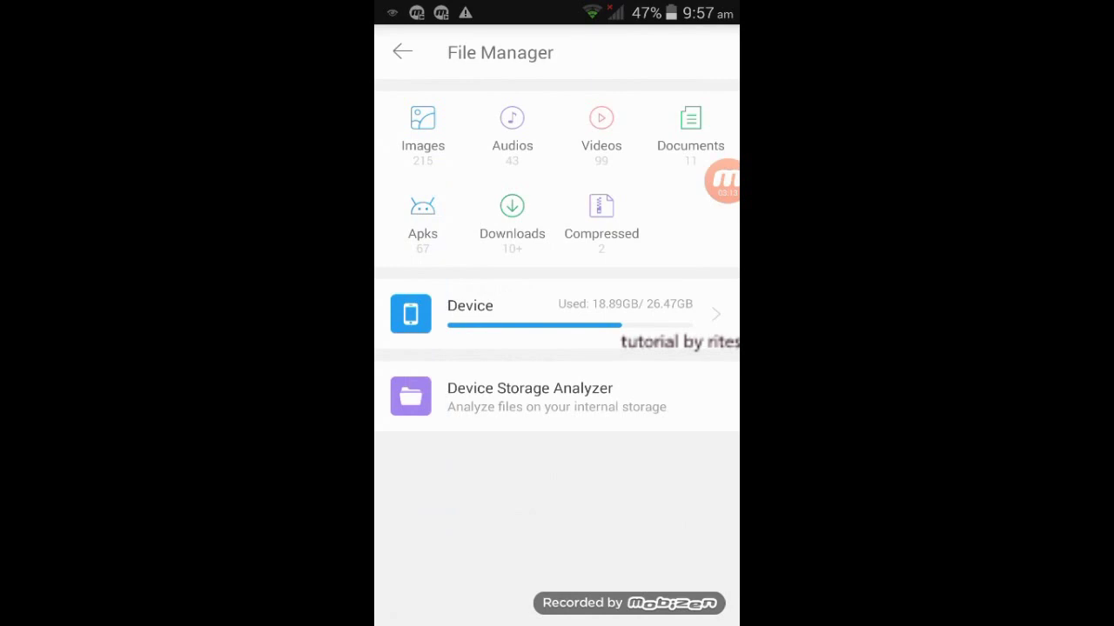
key(Escape)
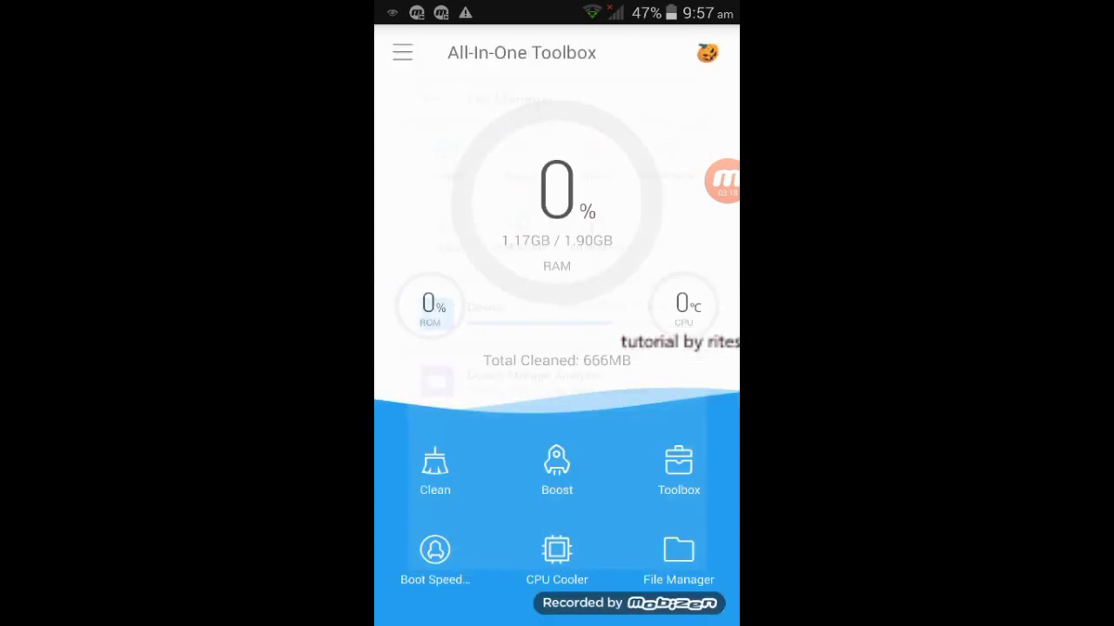
key(Home)
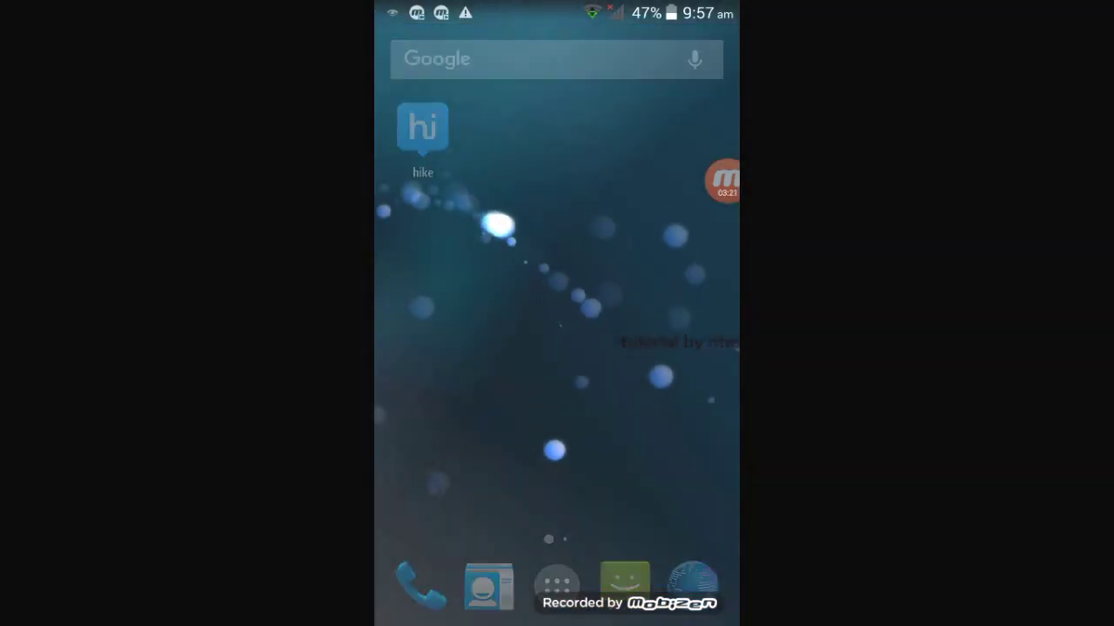
Clear the recent apps list, then open AppLock with the unlock pattern
key(alt+Tab)
click(713, 40)
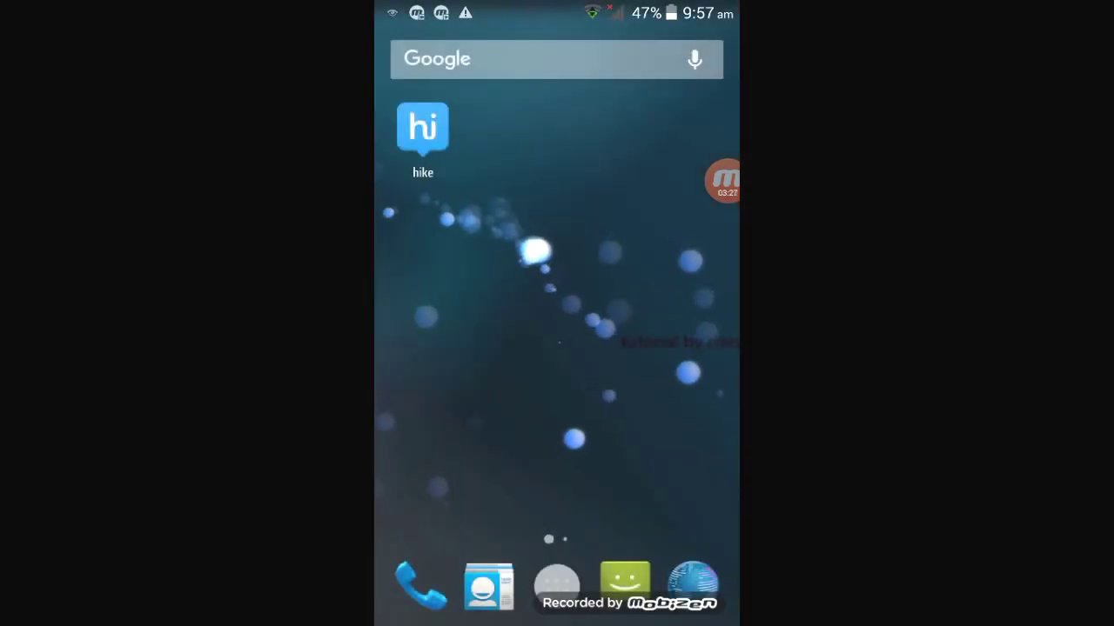
click(556, 584)
click(597, 87)
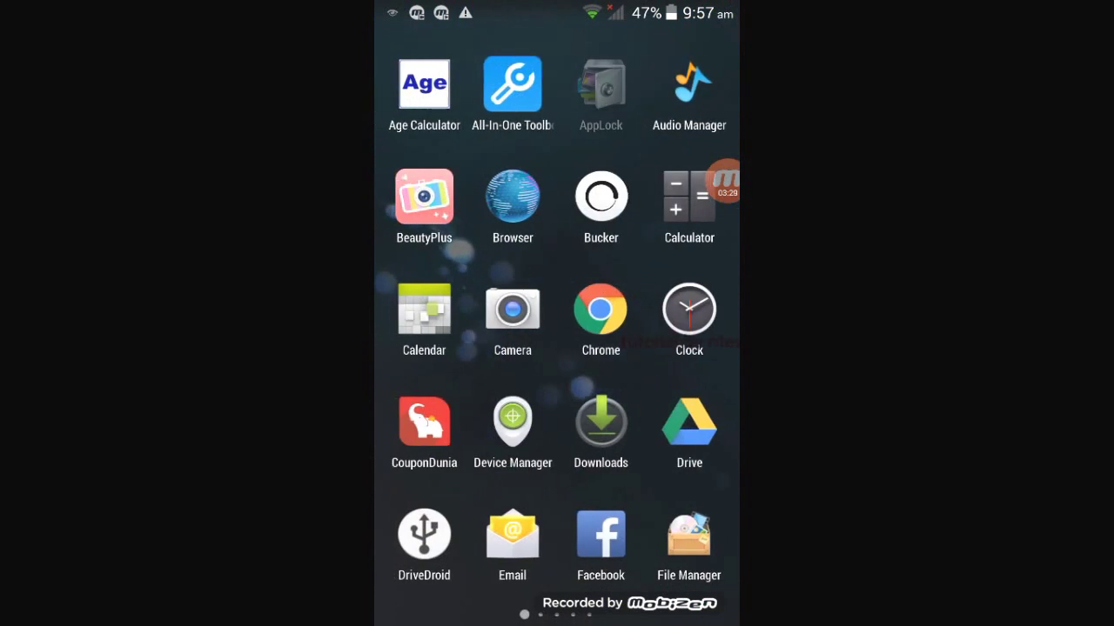
mouse_move(449, 416)
mouse_down()
mouse_move(659, 446)
mouse_move(556, 545)
mouse_up()
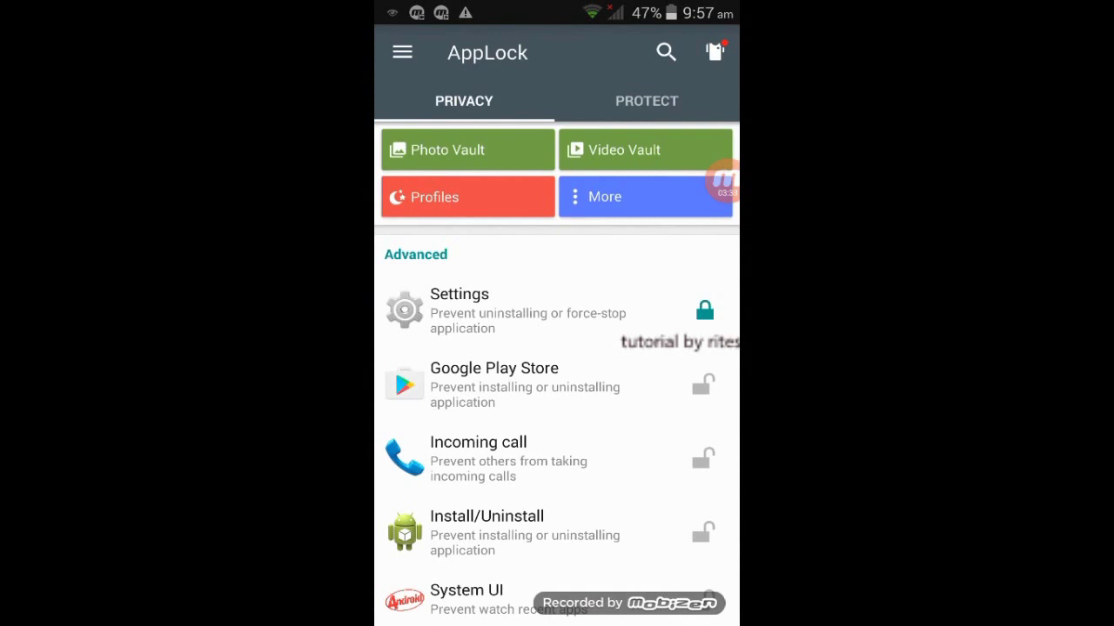
Lock Install/Uninstall in AppLock, then return to the home screen
scroll(557, 348, down, 2)
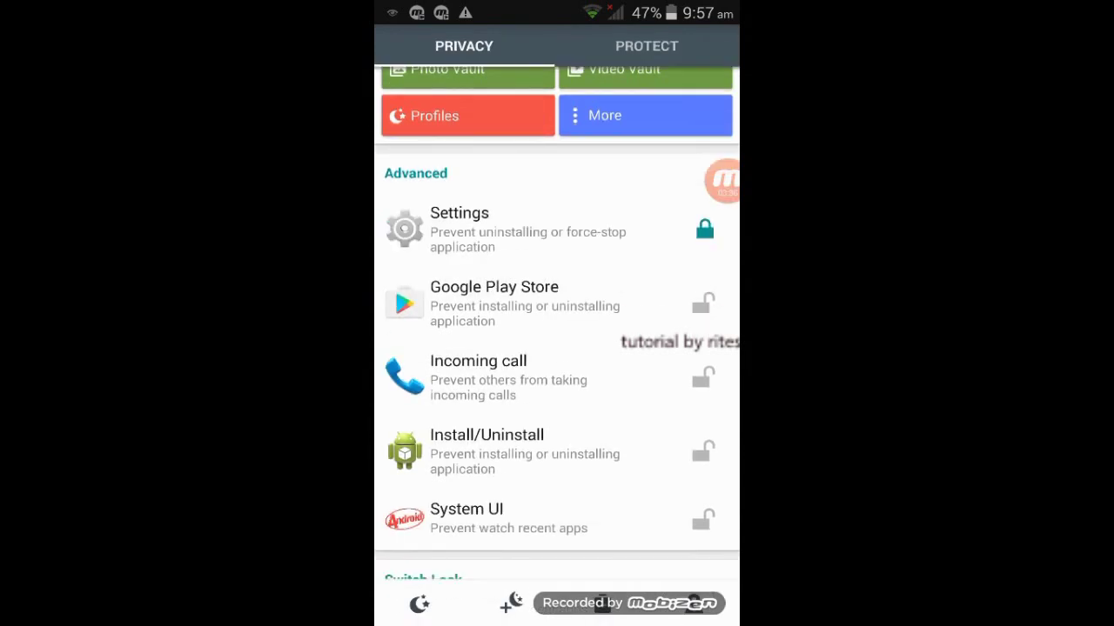
click(703, 450)
drag(379, 348, 661, 348)
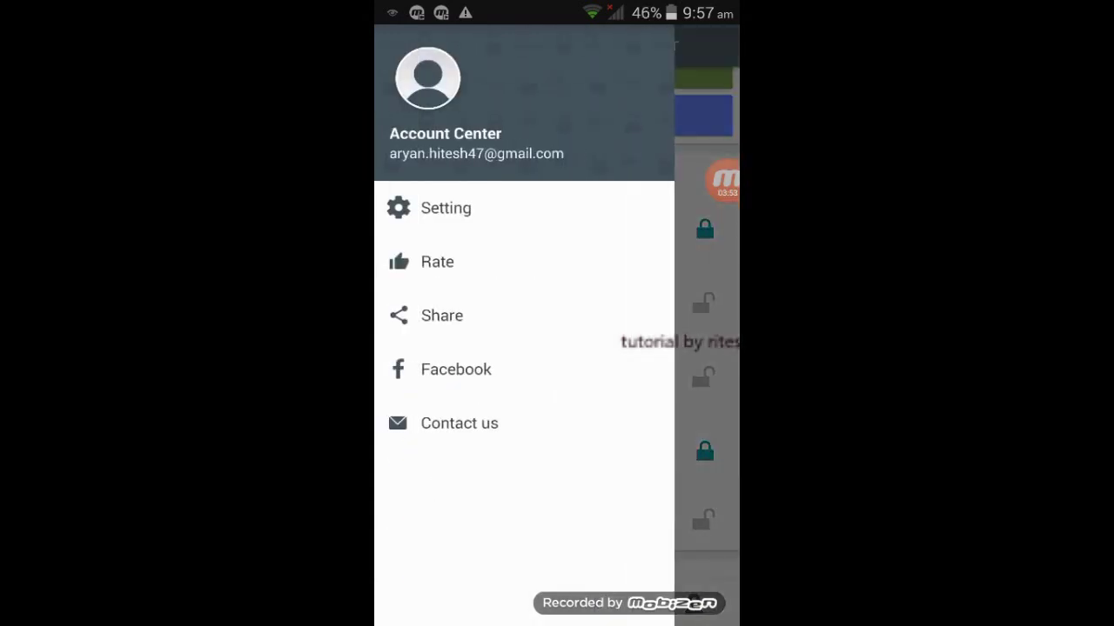
key(Home)
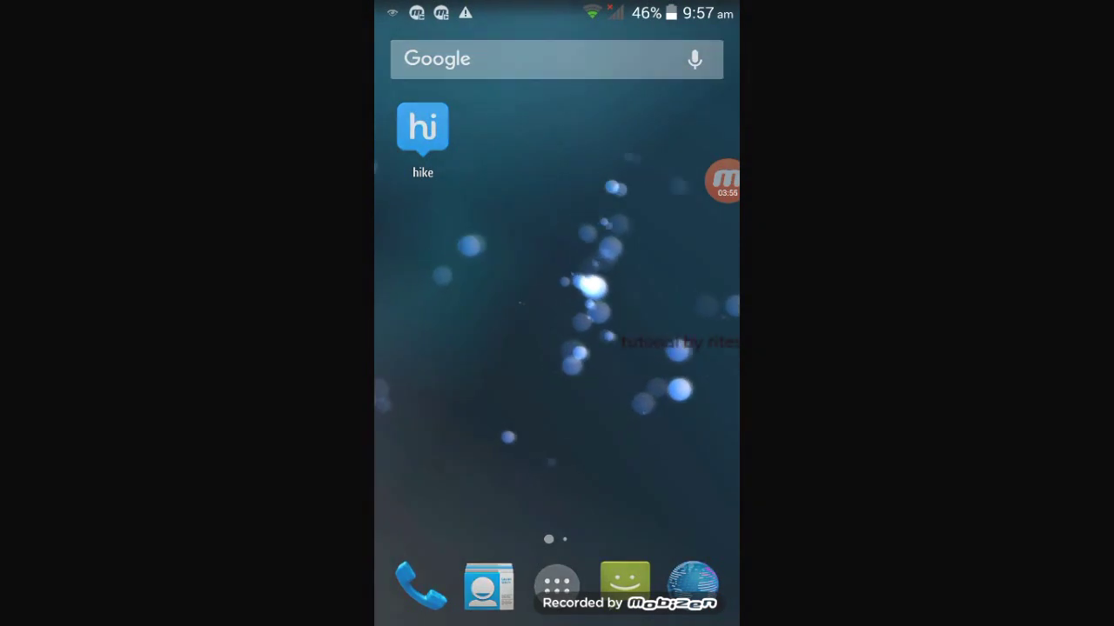
key(alt+Tab)
key(Home)
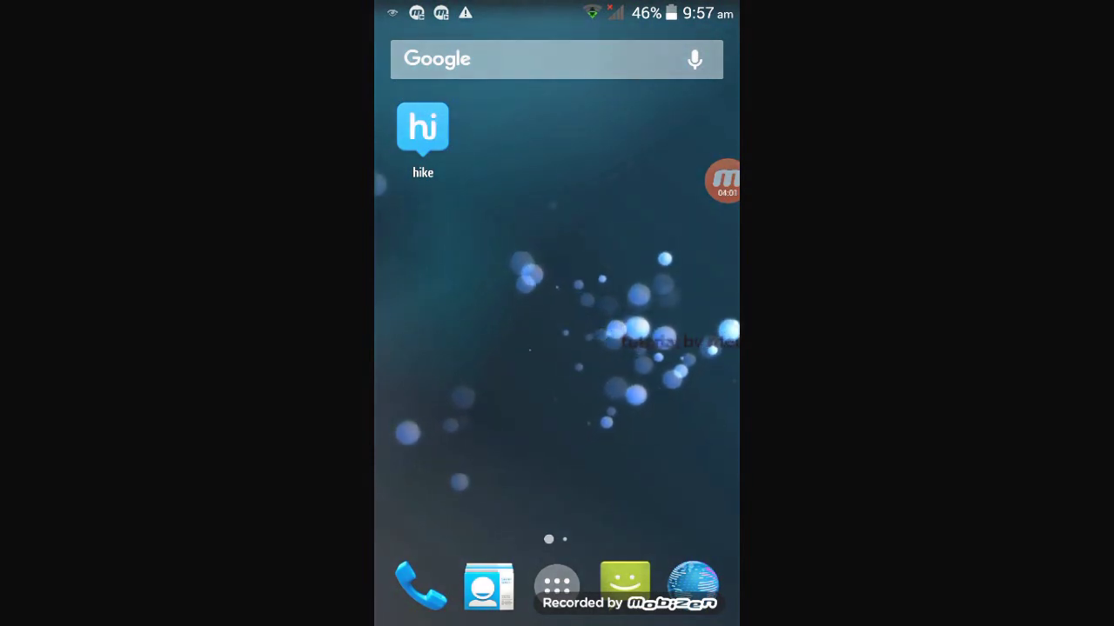
click(556, 584)
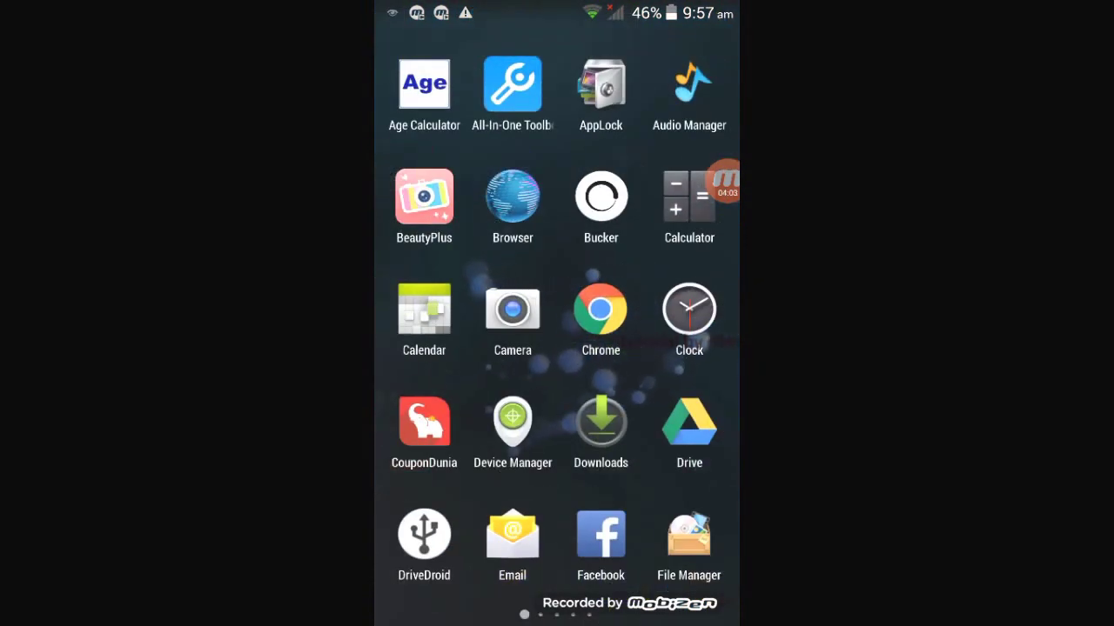
key(Home)
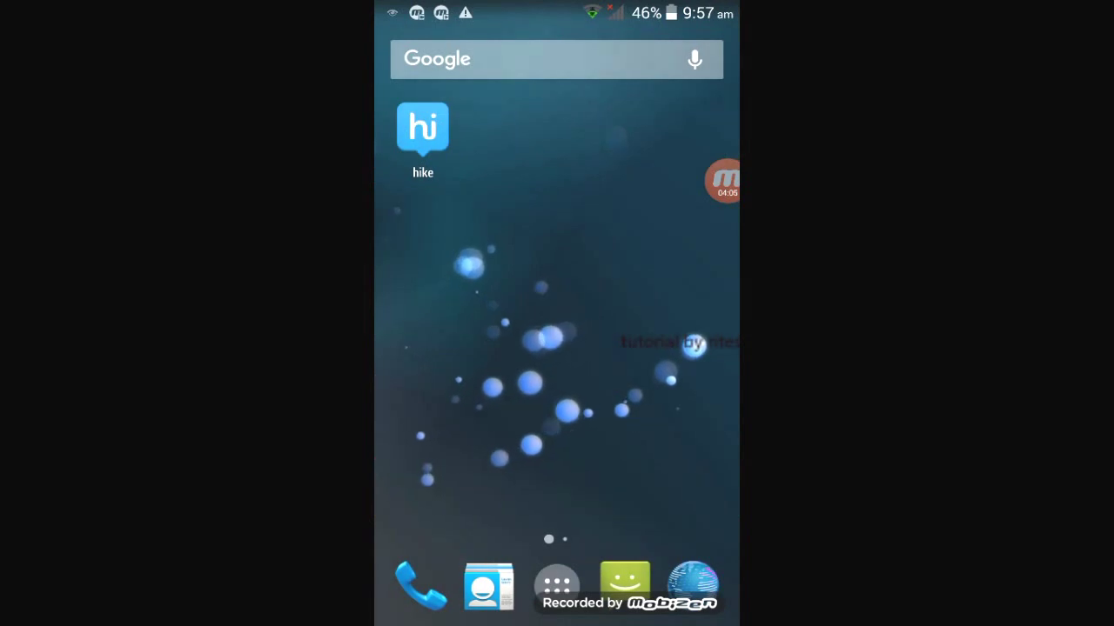